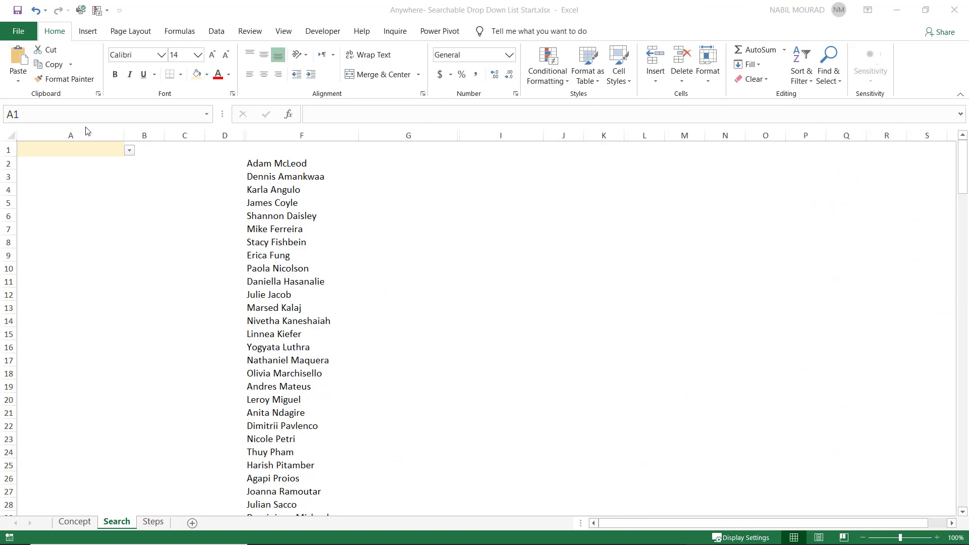
# - Select A1 and view its full drop-down list of names without choosing one
pyautogui.click(80, 154)
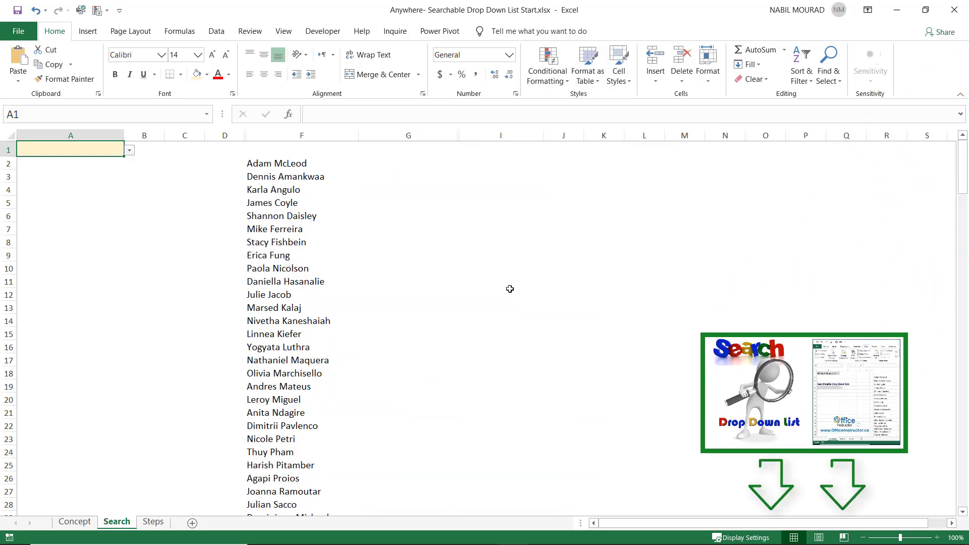
pyautogui.hotkey('alt', 'a')
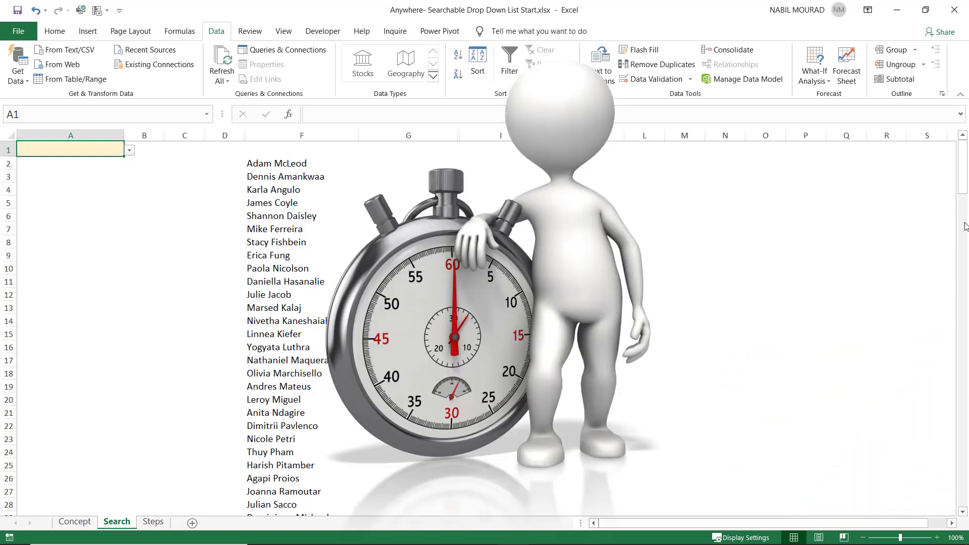
pyautogui.hotkey('alt', 'h')
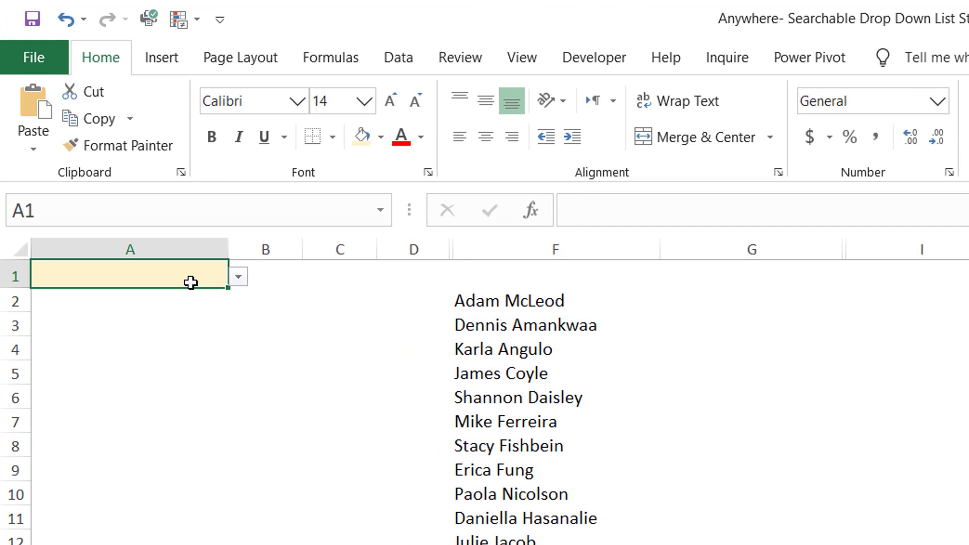
pyautogui.click(256, 296)
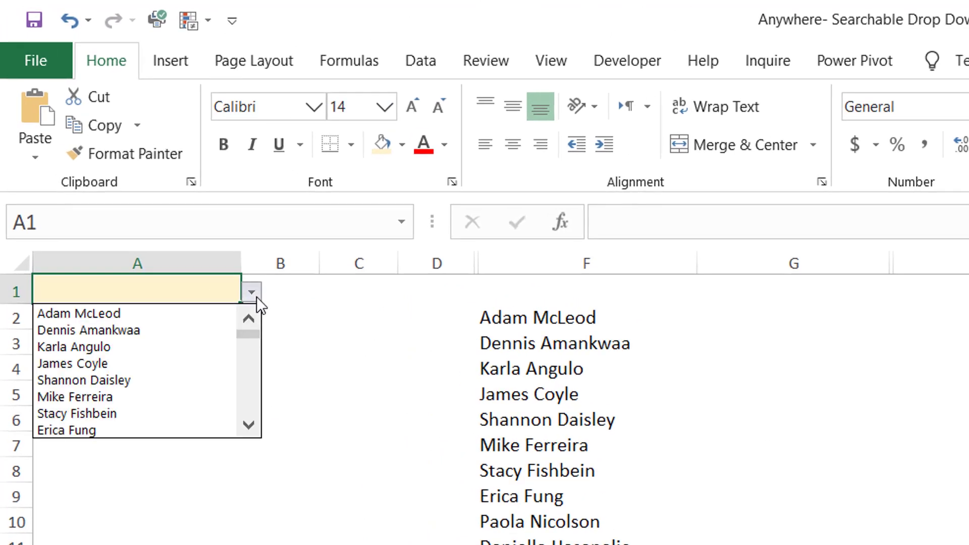
pyautogui.moveTo(253, 414); pyautogui.dragTo(253, 415)
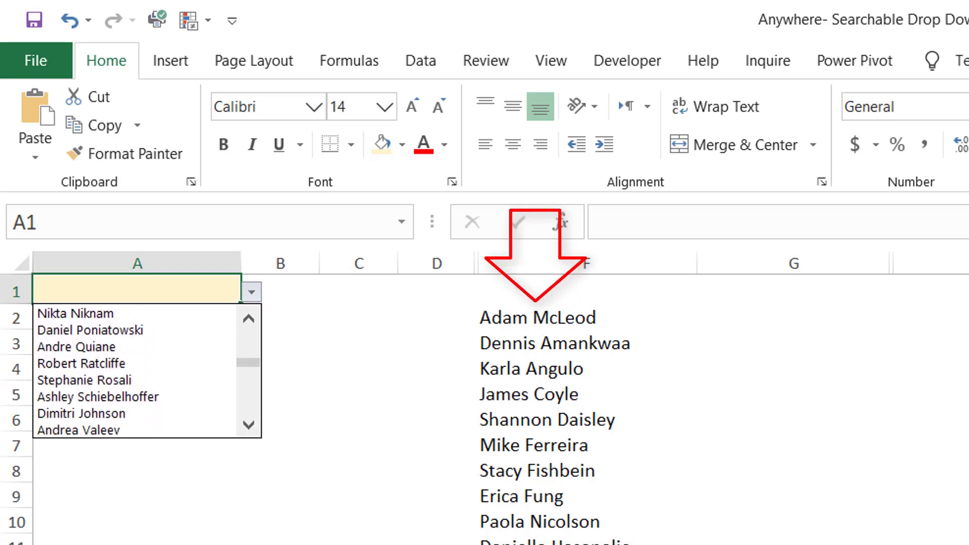
pyautogui.click(200, 288)
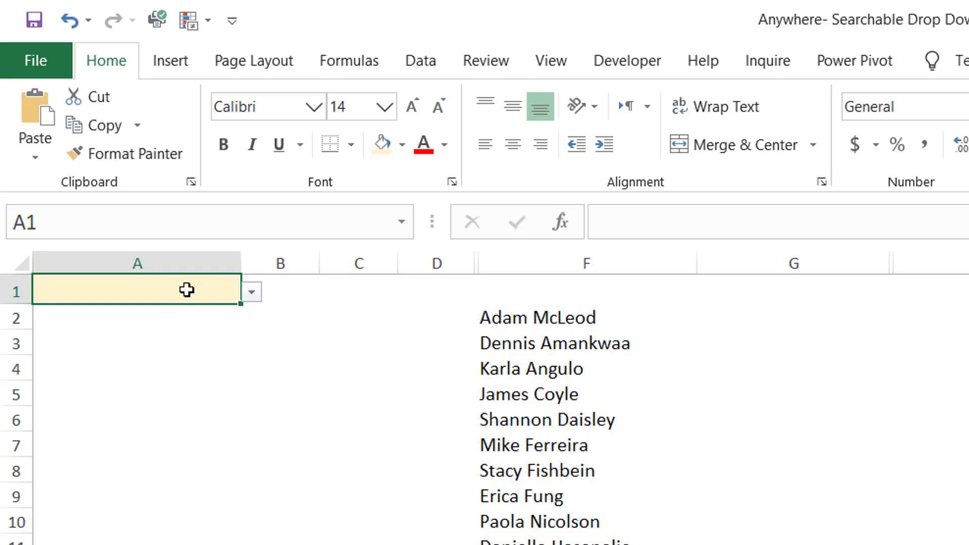
# - Type Jul in A1 and view the drop-down of names matching Jul
pyautogui.write('Jul')
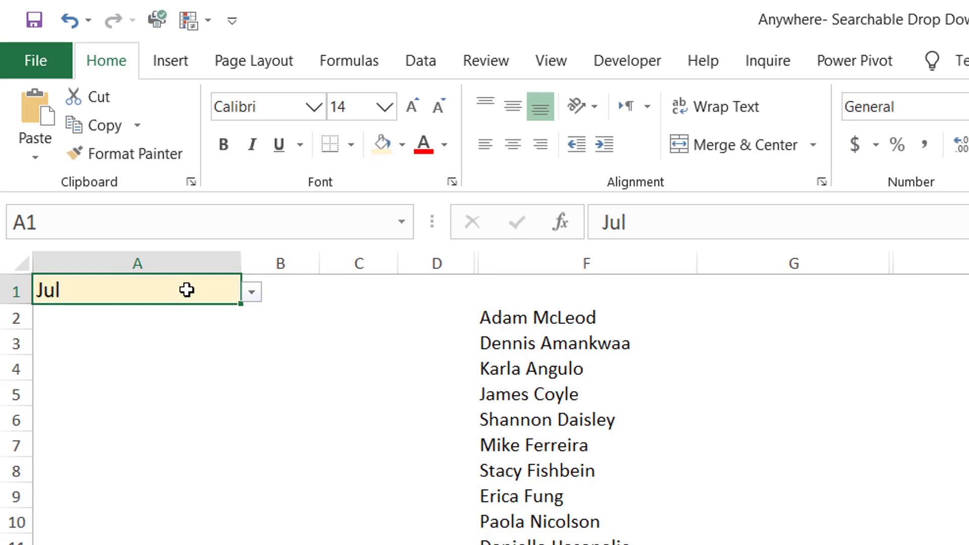
pyautogui.click(251, 293)
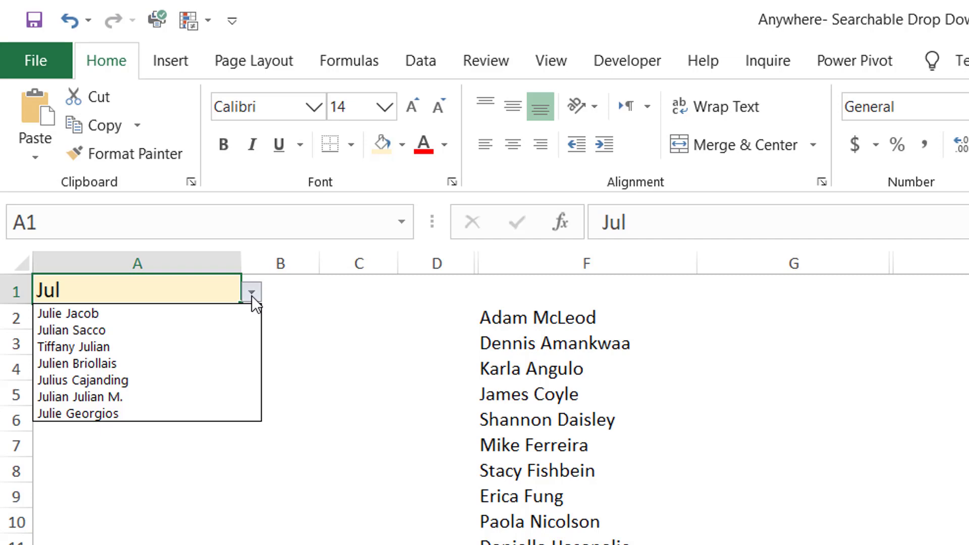
pyautogui.click(202, 289)
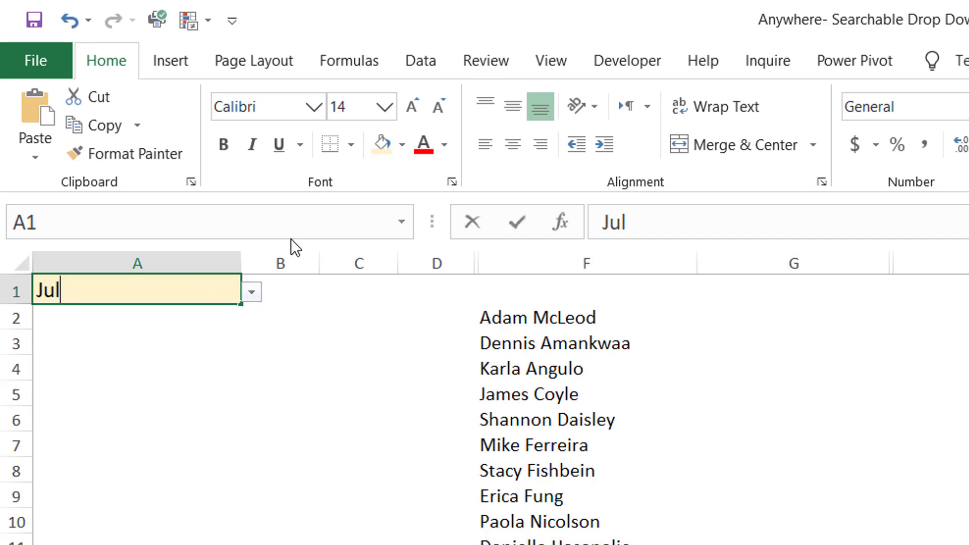
# - Enter Mic in A1 and check that its drop-down shows only three matching names
pyautogui.write('Mic')
pyautogui.press('Return')
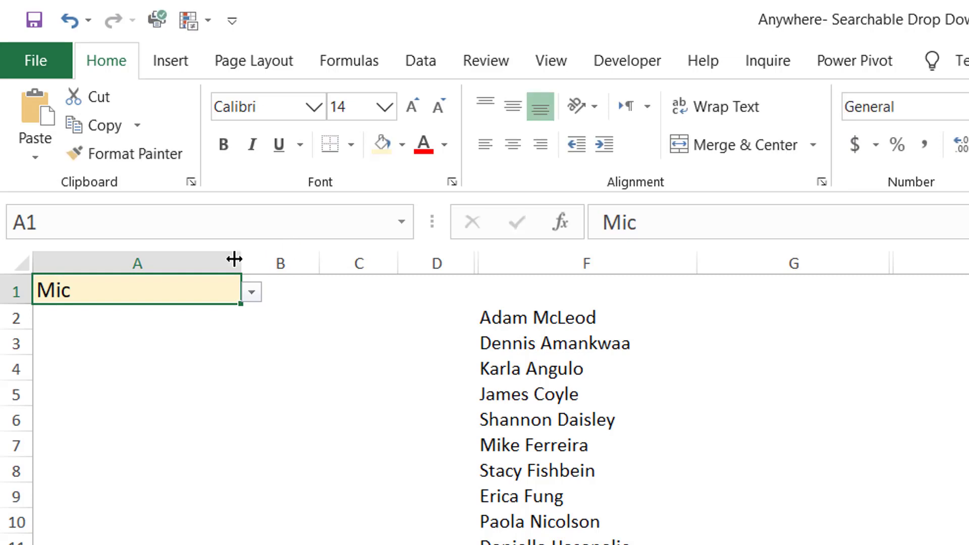
pyautogui.click(252, 297)
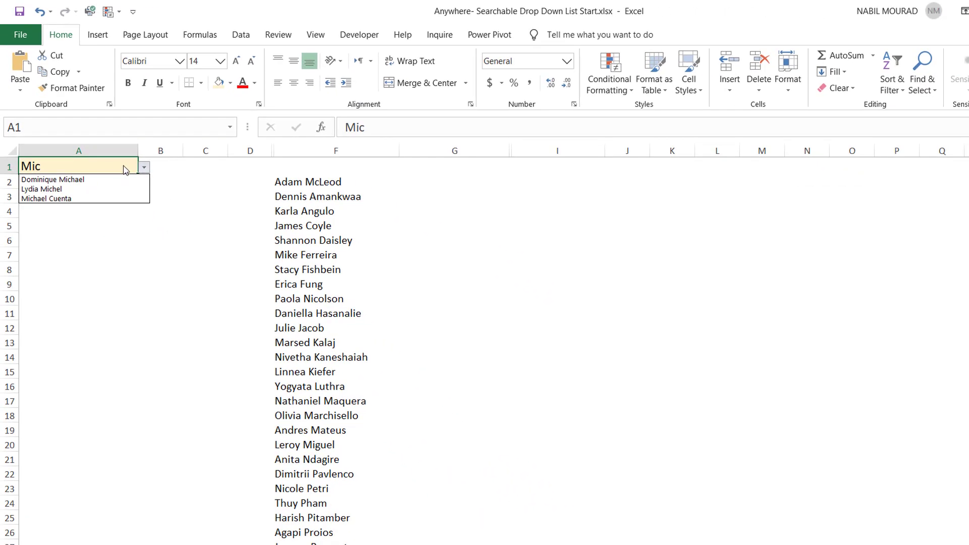
pyautogui.click(120, 163)
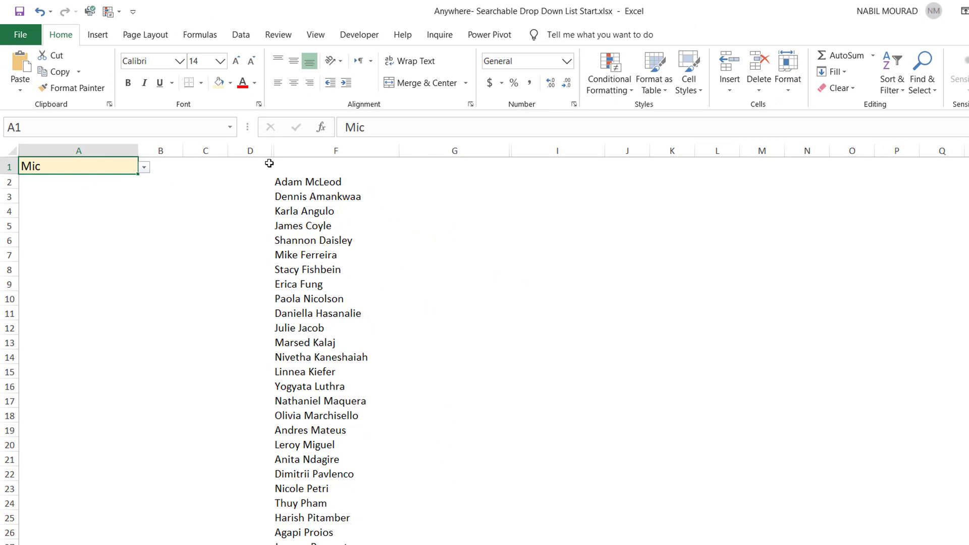
# - Unhide the helper columns E and H and inspect the SEARCH formula in E2
pyautogui.moveTo(255, 147); pyautogui.dragTo(510, 133)
pyautogui.rightClick(552, 152)
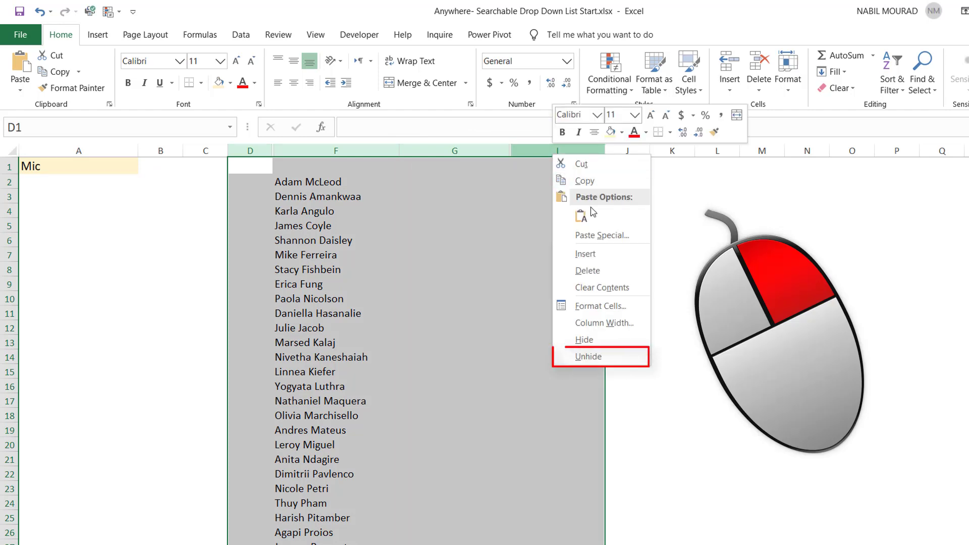
pyautogui.click(611, 356)
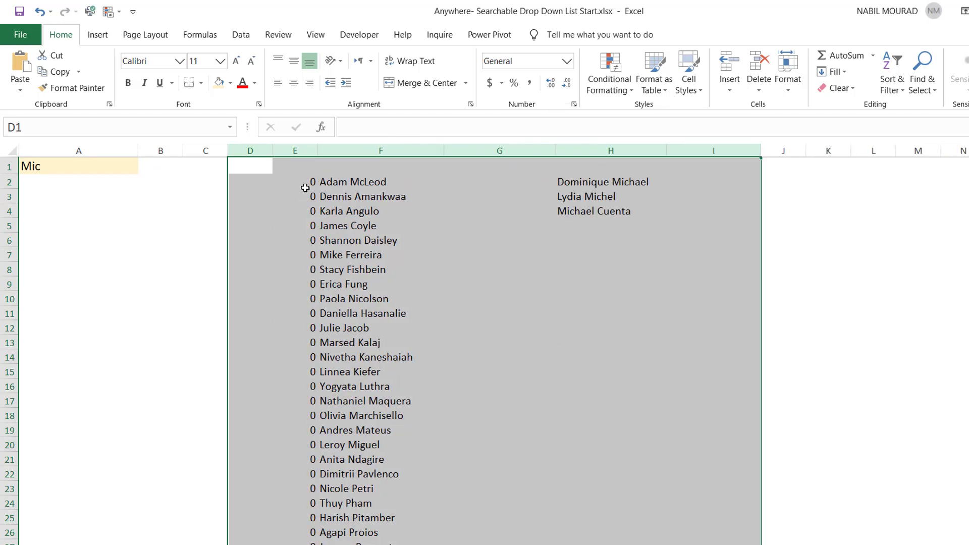
pyautogui.click(304, 188)
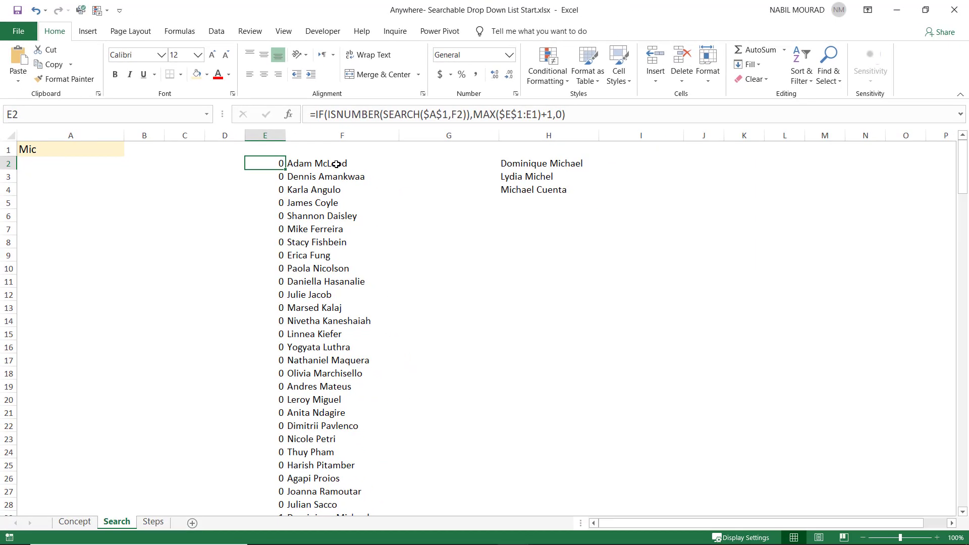
pyautogui.scroll(-4, 307, 275)
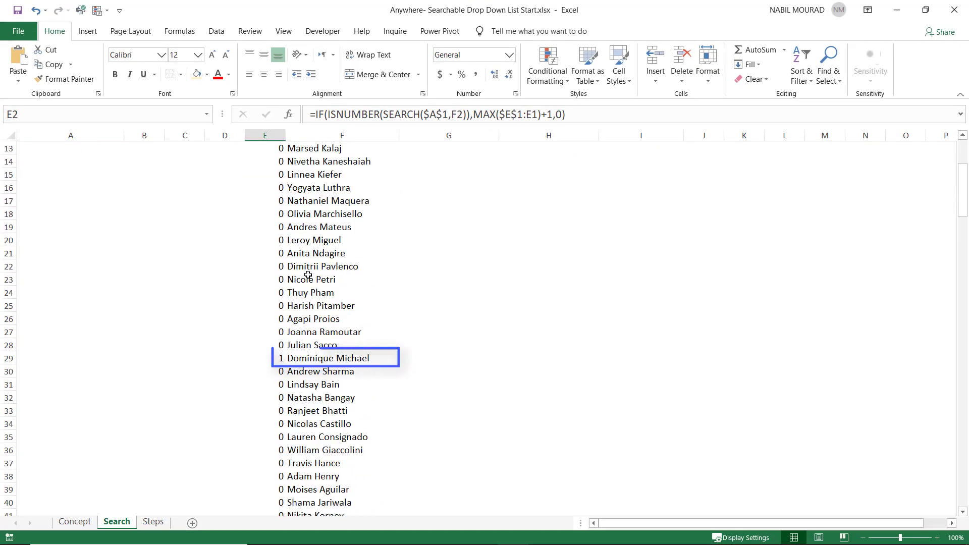
pyautogui.click(295, 358)
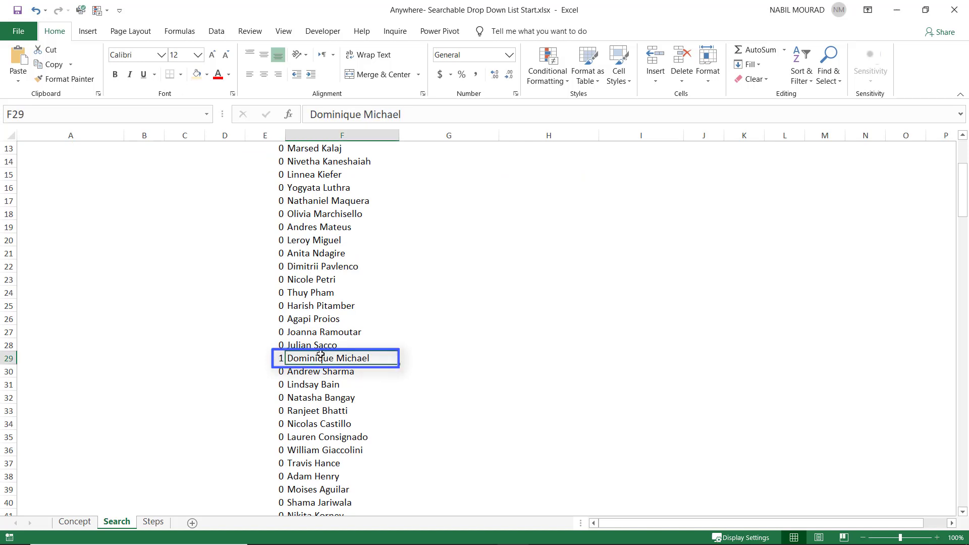
pyautogui.scroll(-4, 321, 355)
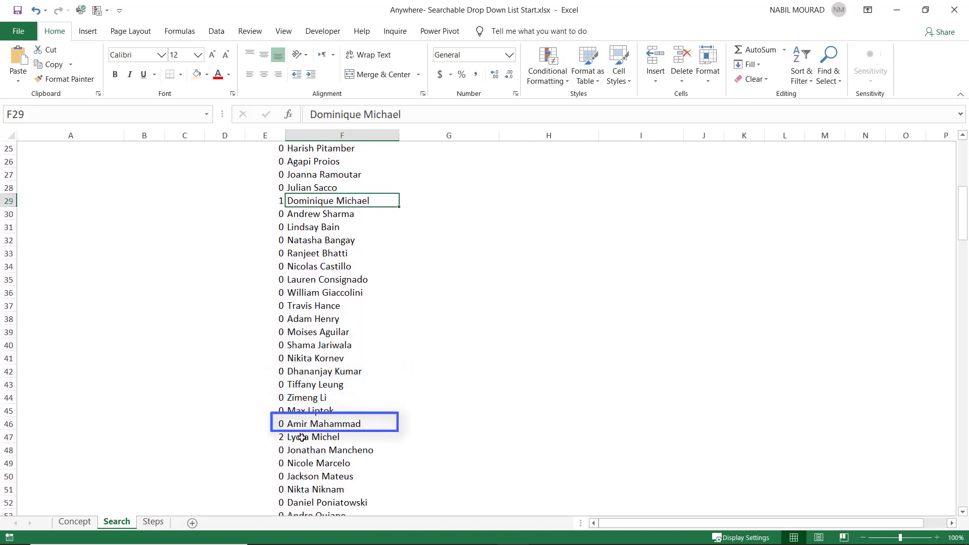
pyautogui.click(295, 449)
pyautogui.click(290, 435)
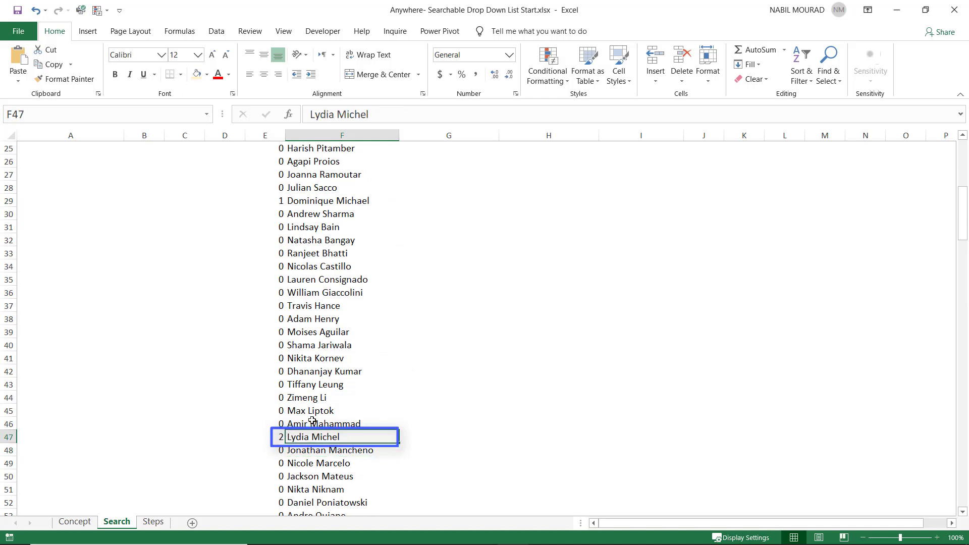
pyautogui.scroll(8, 303, 318)
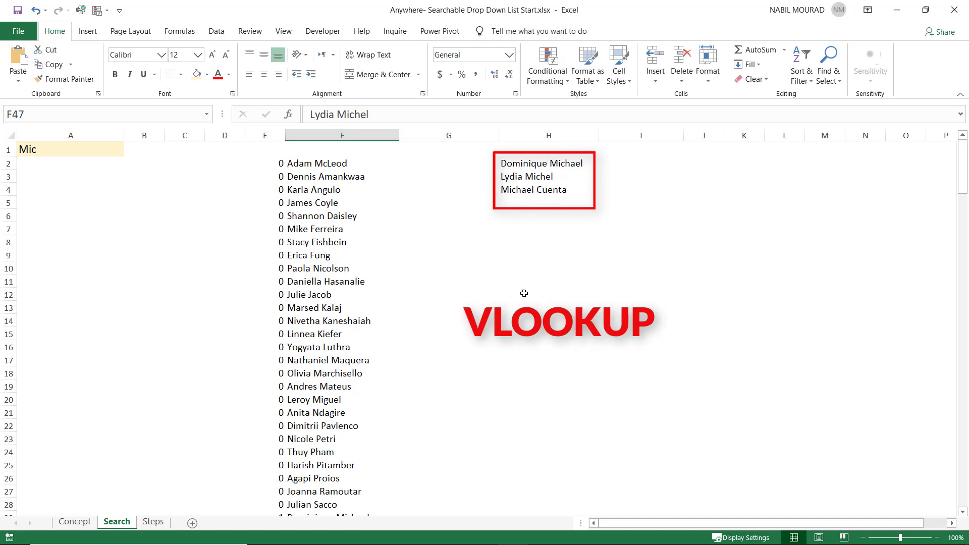
# - Enter Jul in A1 so column H lists its seven matching names
pyautogui.click(36, 152)
pyautogui.write('JU')
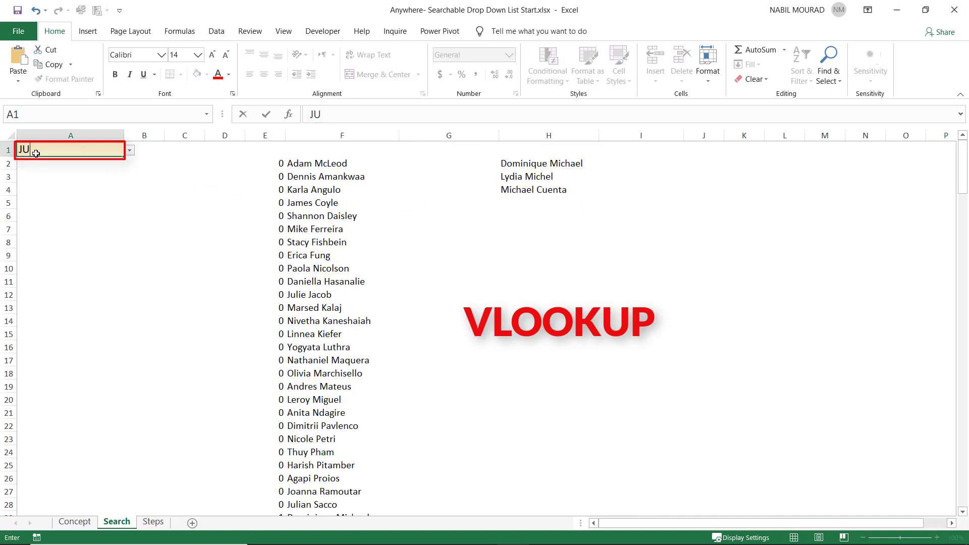
pyautogui.write('l')
pyautogui.hotkey('ctrl', 'Return')
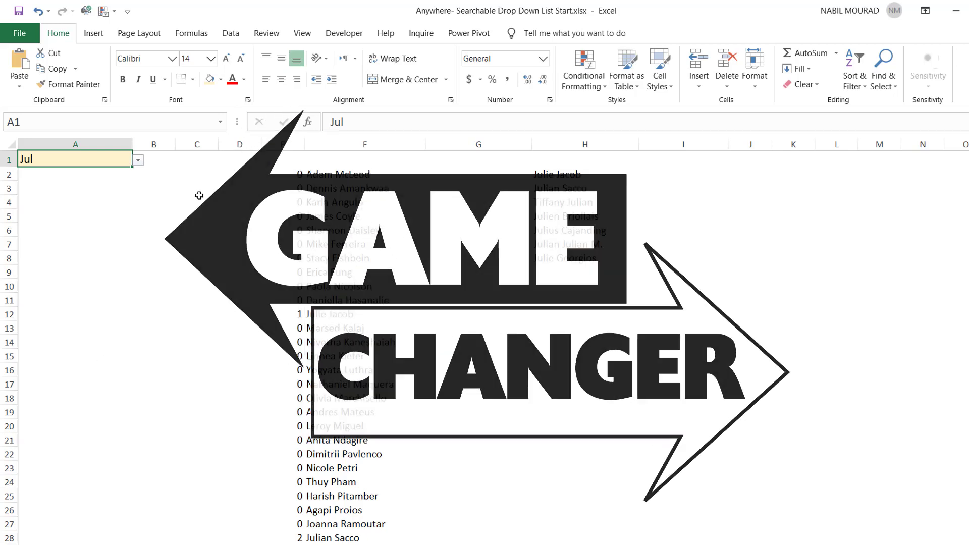
# - Enter =CELL("address") in C4 so it returns $C$4
pyautogui.click(203, 198)
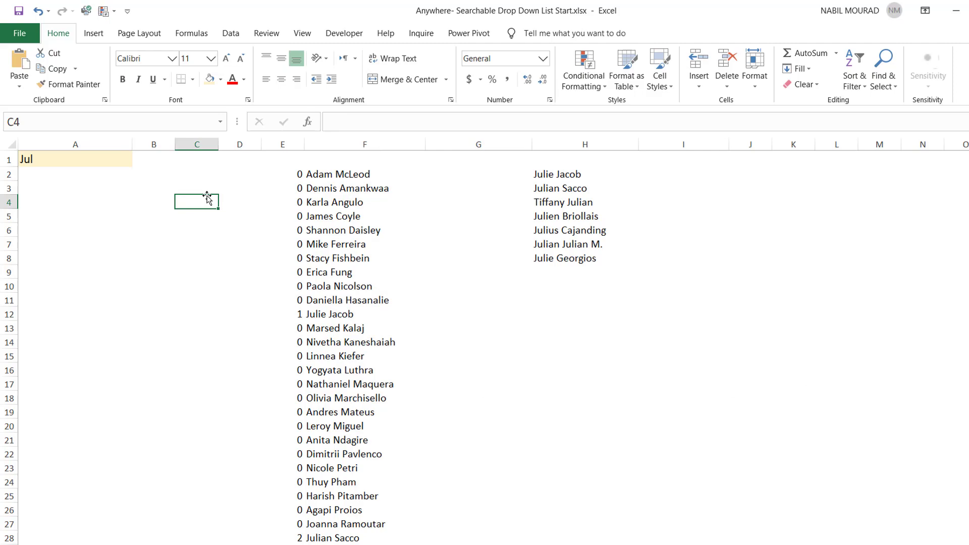
pyautogui.write('=cel')
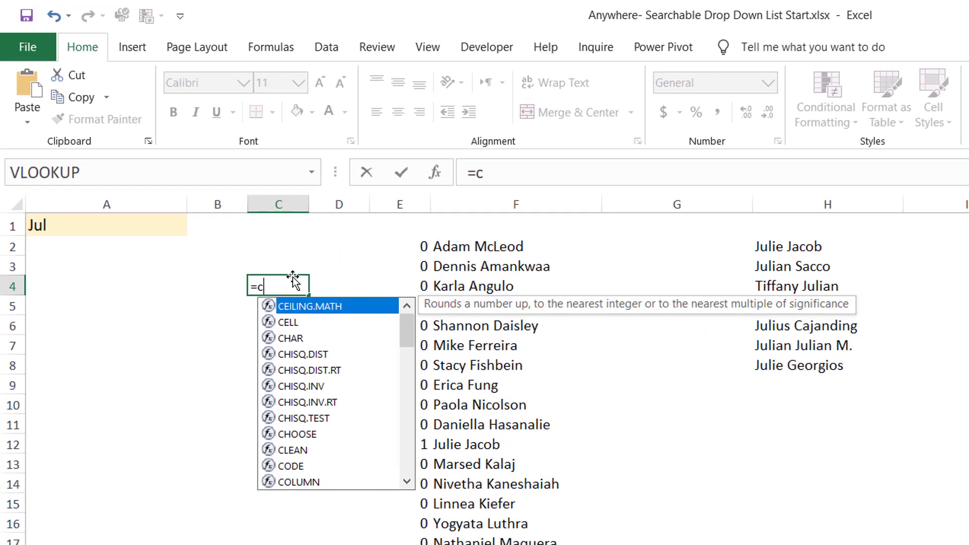
pyautogui.write('l')
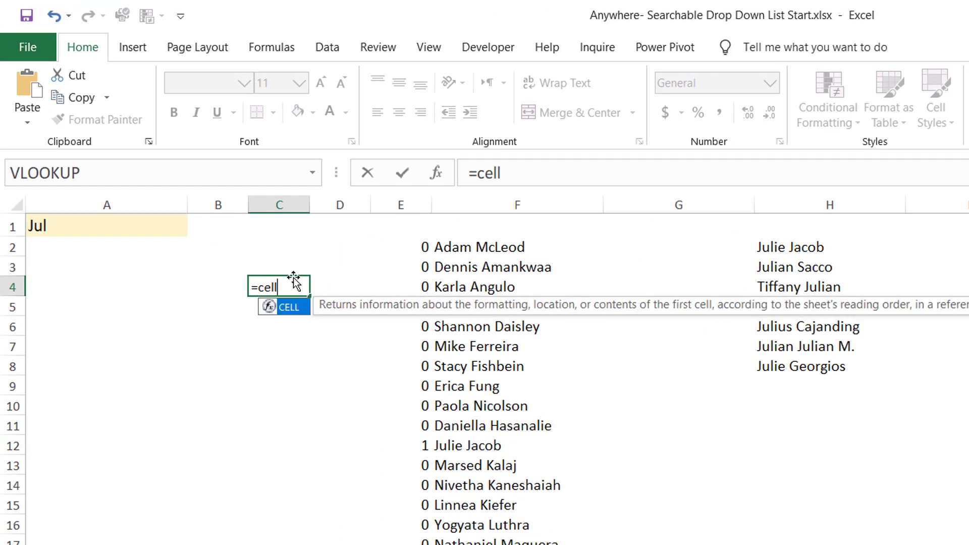
pyautogui.press('Tab')
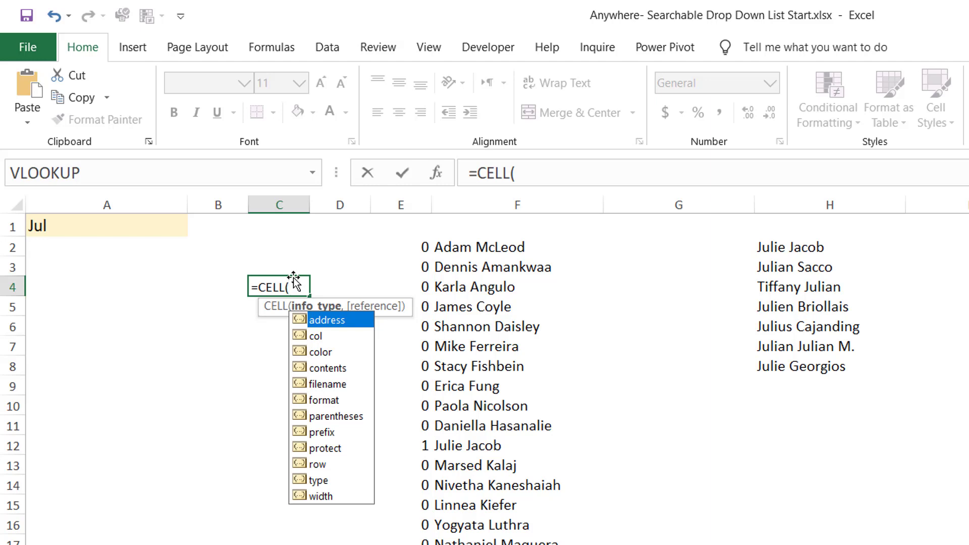
pyautogui.press('Tab')
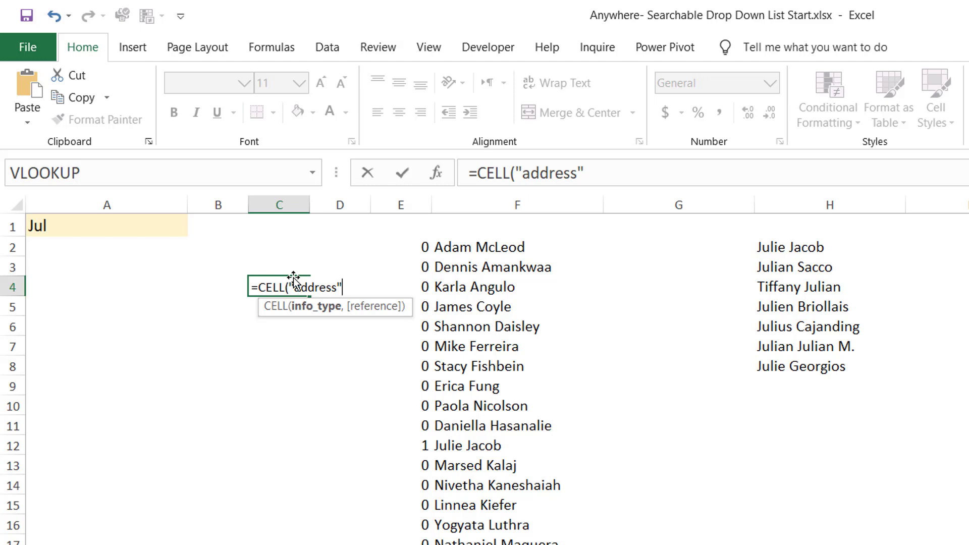
pyautogui.write(')')
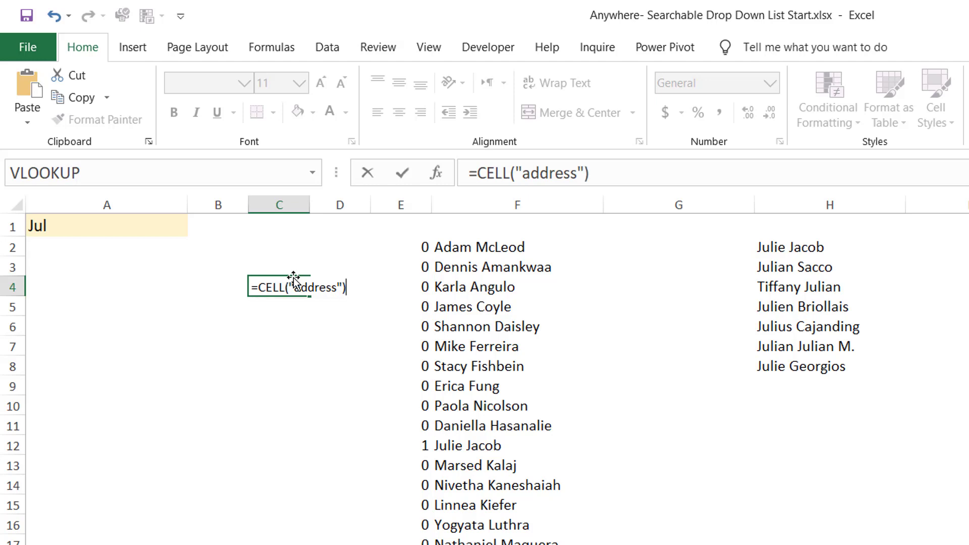
pyautogui.hotkey('ctrl', 'Return')
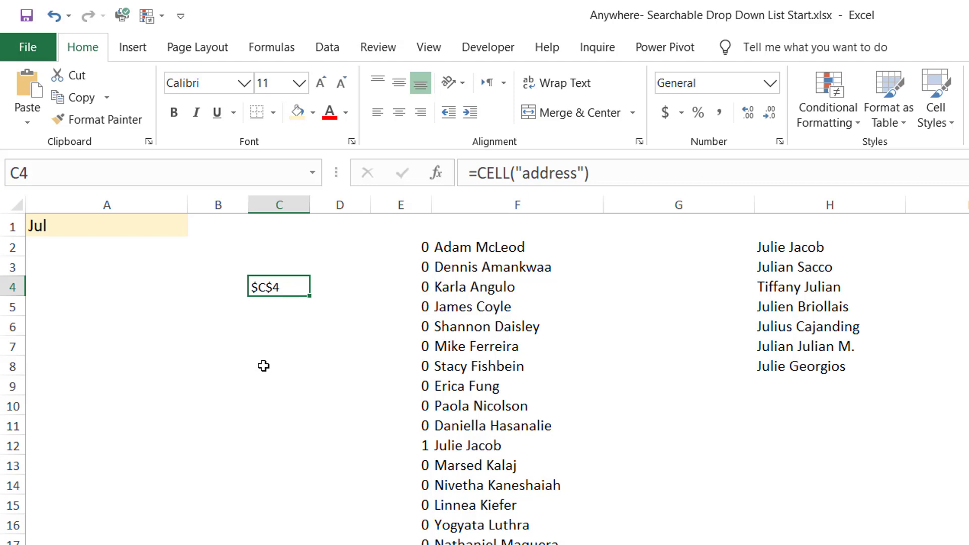
pyautogui.click(401, 247)
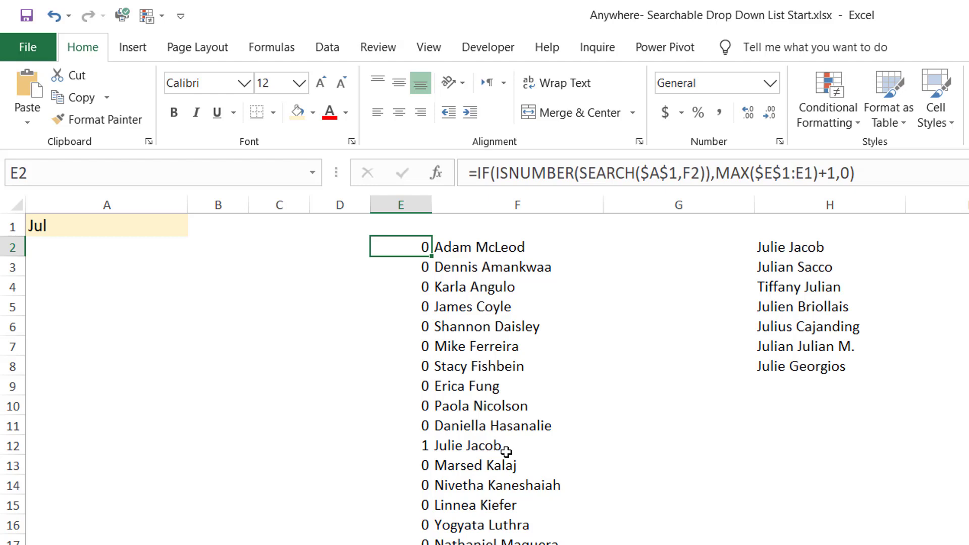
# - Replace $A$1 in E2's SEARCH formula with CELL("address")
pyautogui.press('F2')
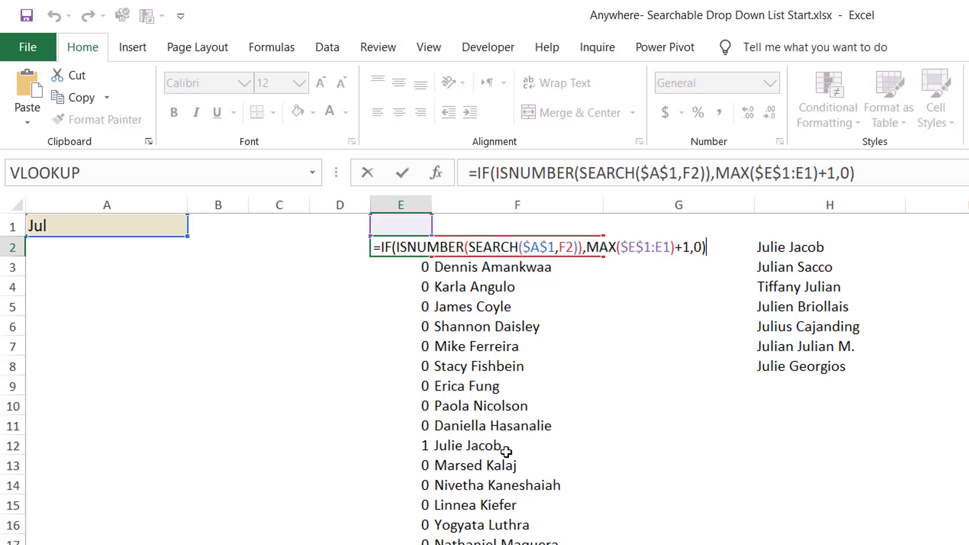
pyautogui.doubleClick(539, 246)
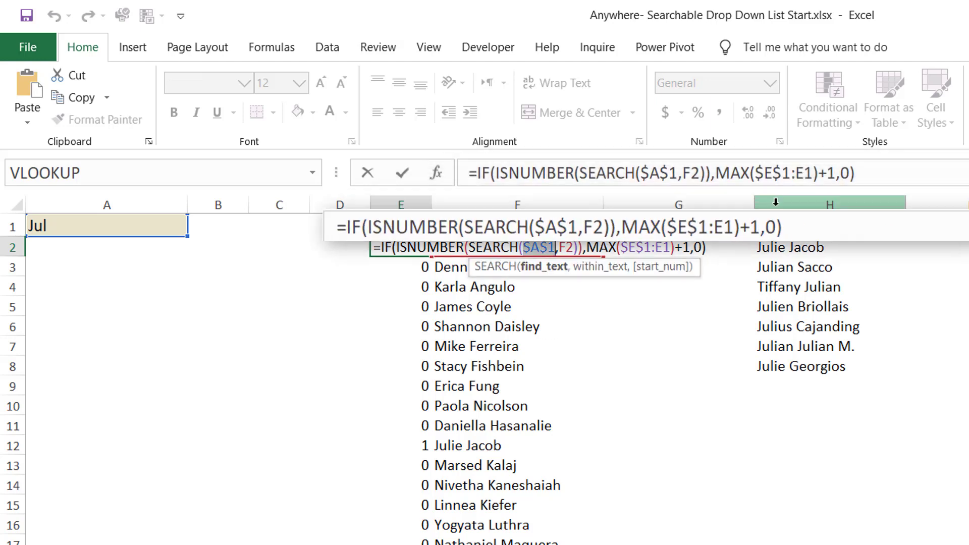
pyautogui.write('Cell')
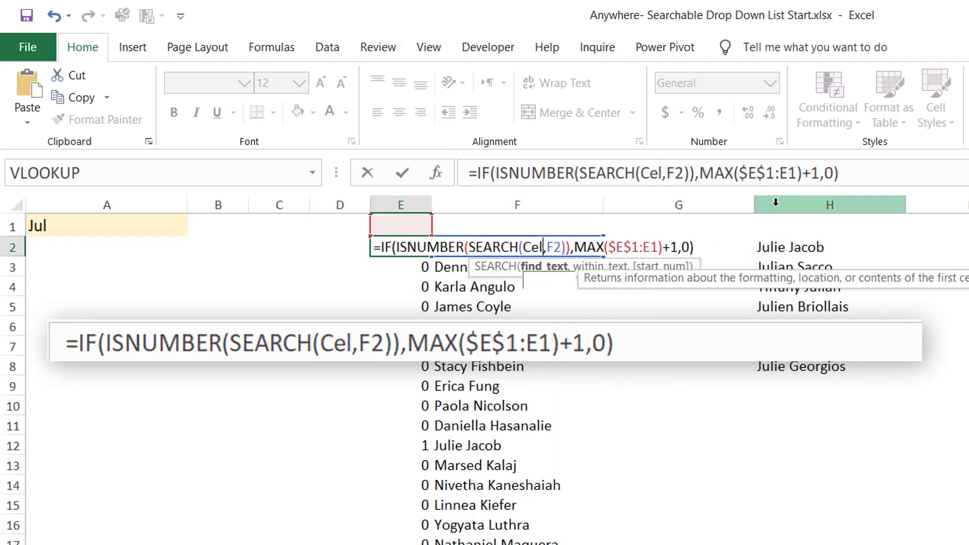
pyautogui.press('Tab')
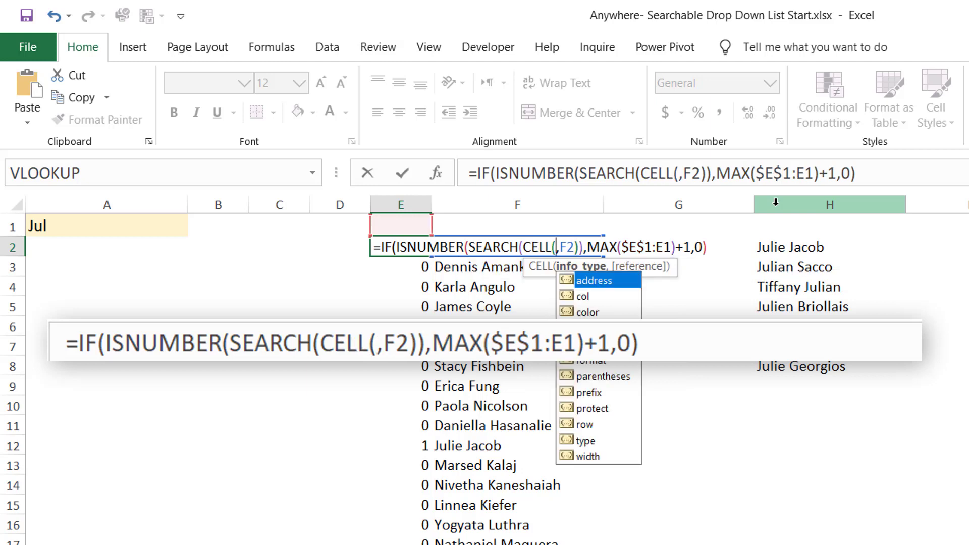
pyautogui.press('Tab')
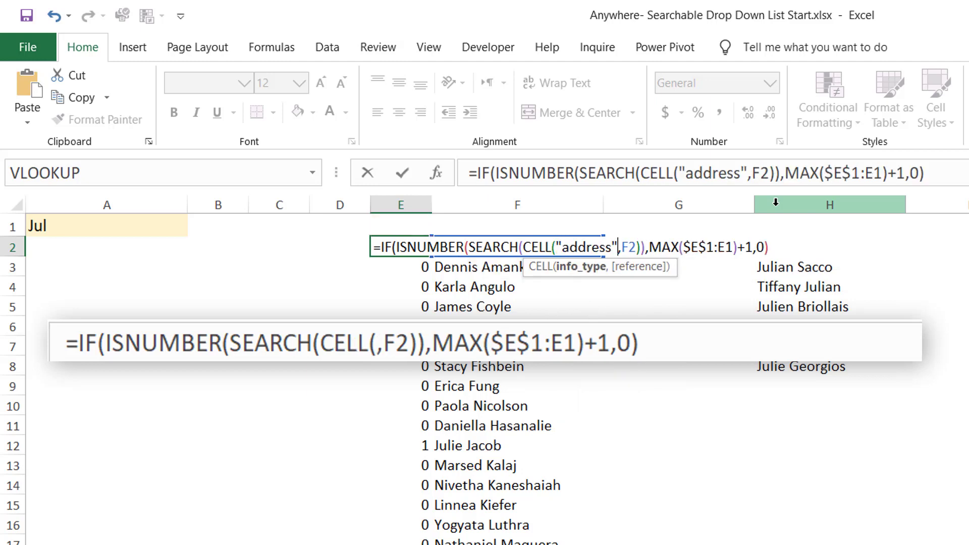
pyautogui.write(')')
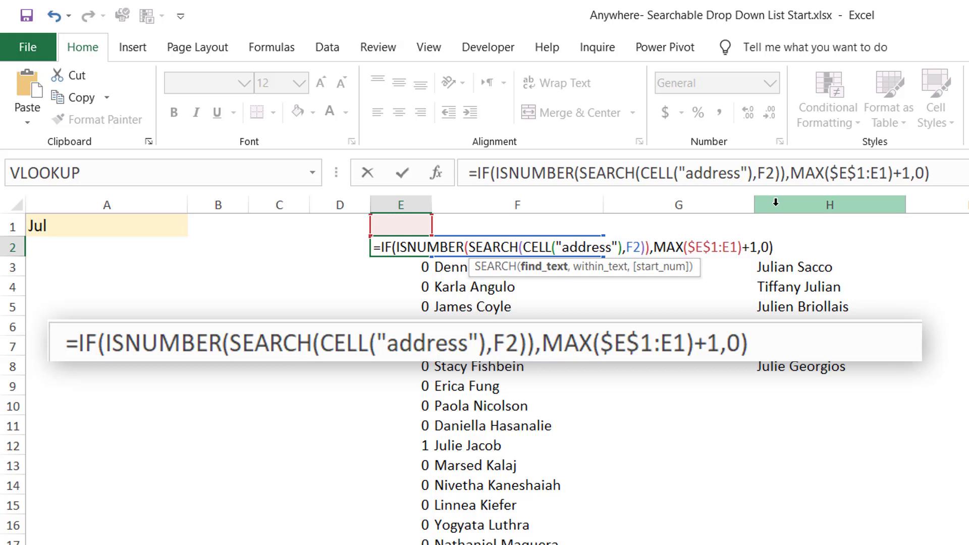
# - Wrap CELL("address") in INDIRECT, accept the circular-reference warning, and fill E2 down column E
pyautogui.click(525, 247)
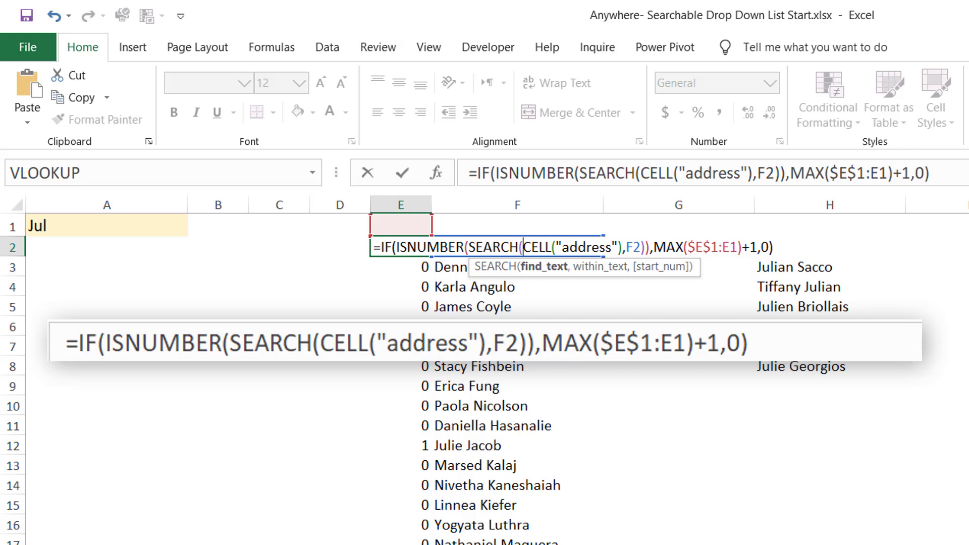
pyautogui.write('Indirect')
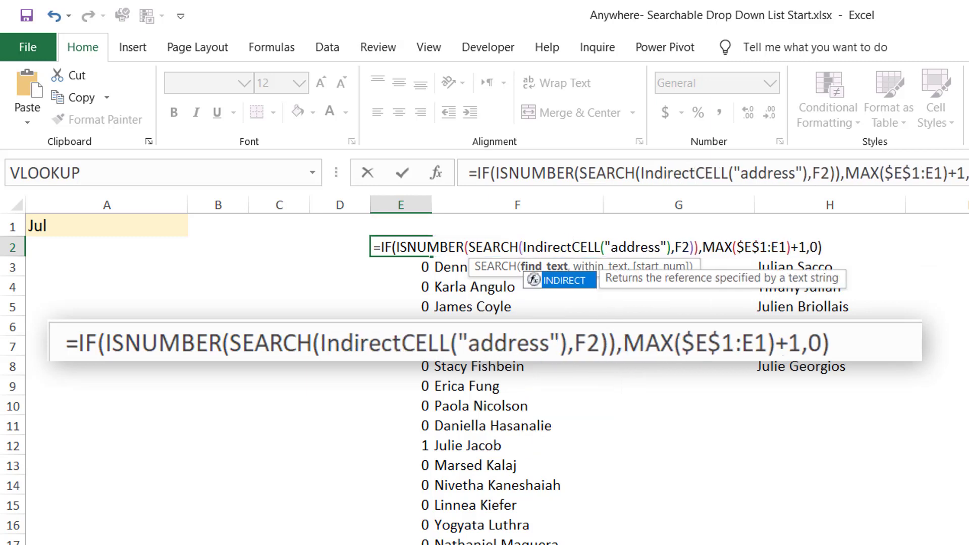
pyautogui.press('Tab')
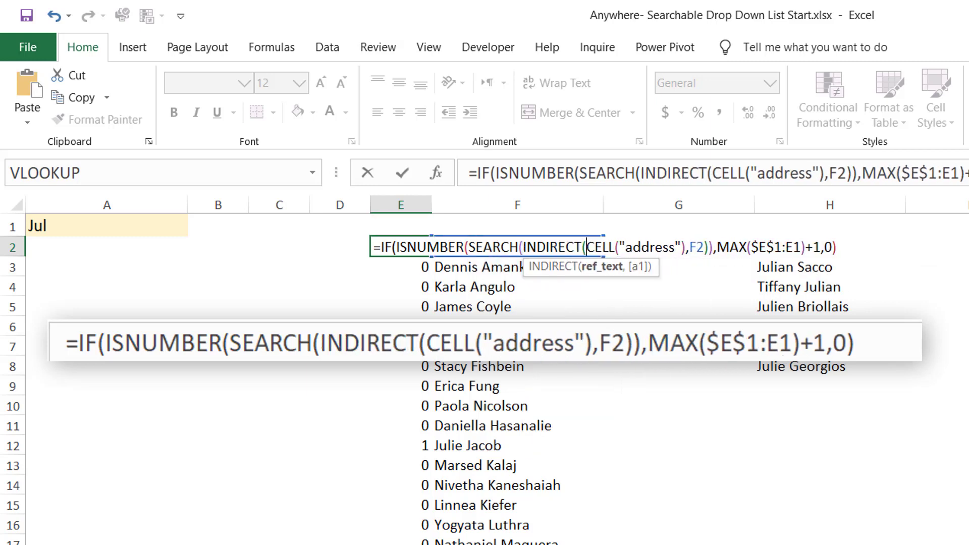
pyautogui.click(685, 247)
pyautogui.write(')')
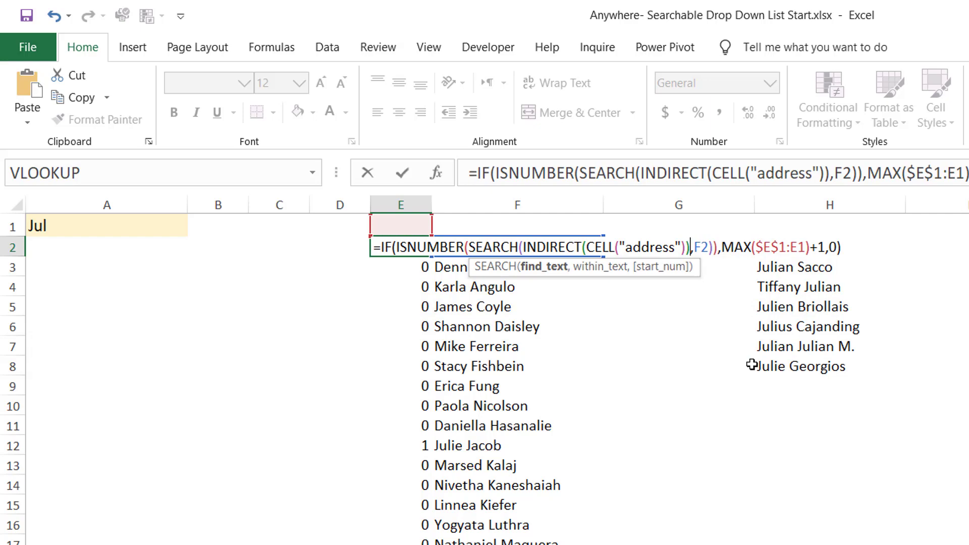
pyautogui.press('Return')
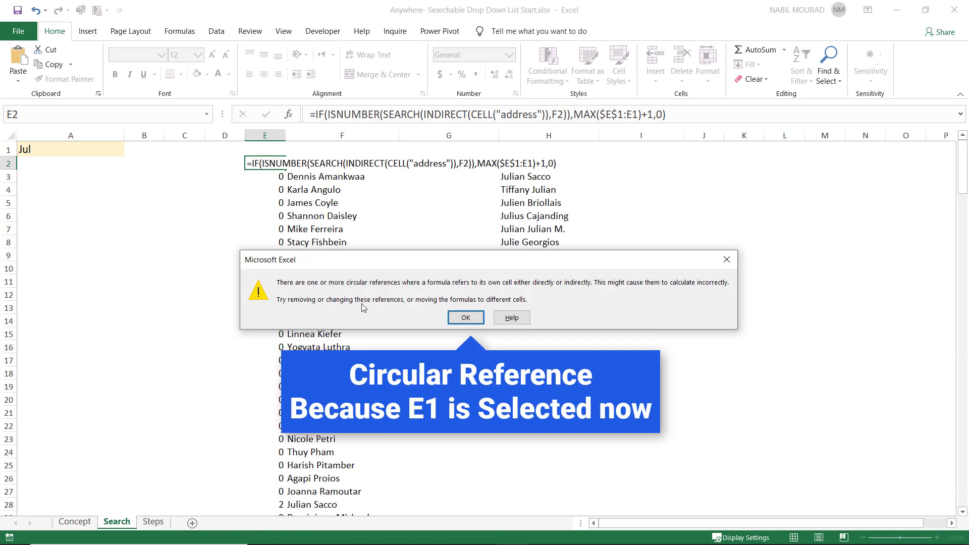
pyautogui.click(465, 318)
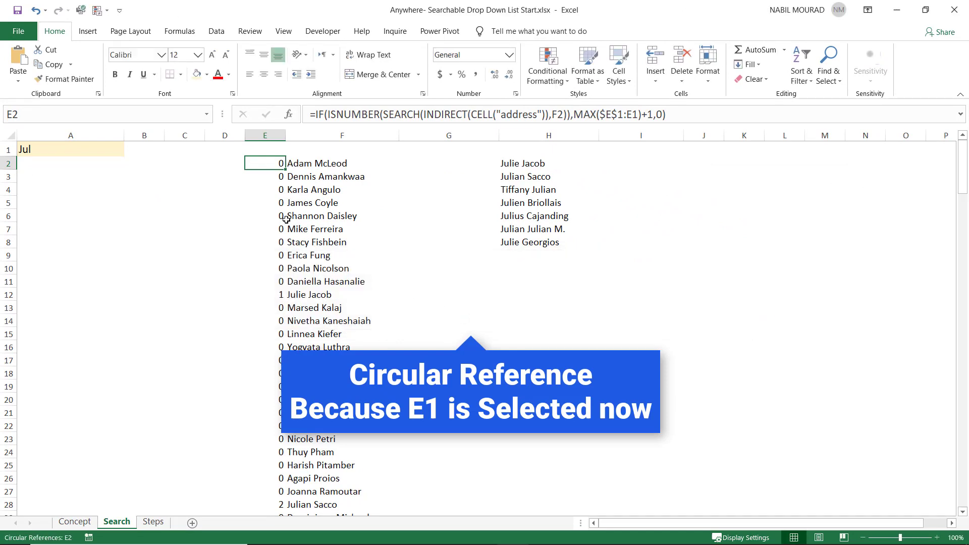
pyautogui.doubleClick(284, 169)
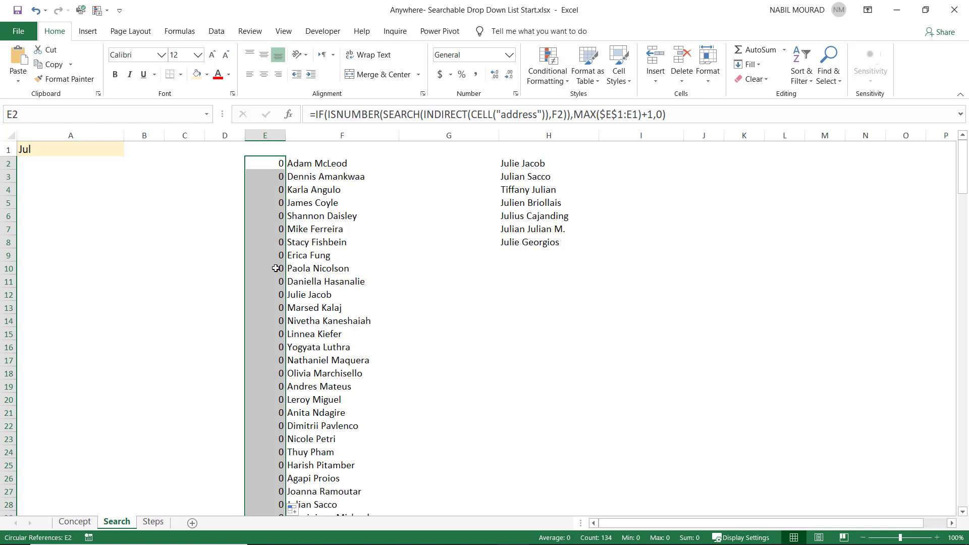
pyautogui.click(269, 164)
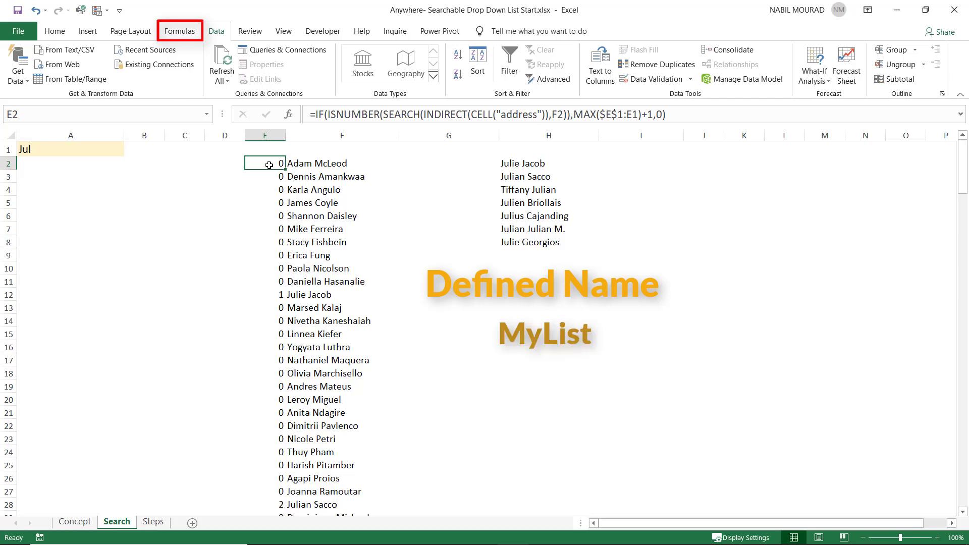
pyautogui.click(179, 31)
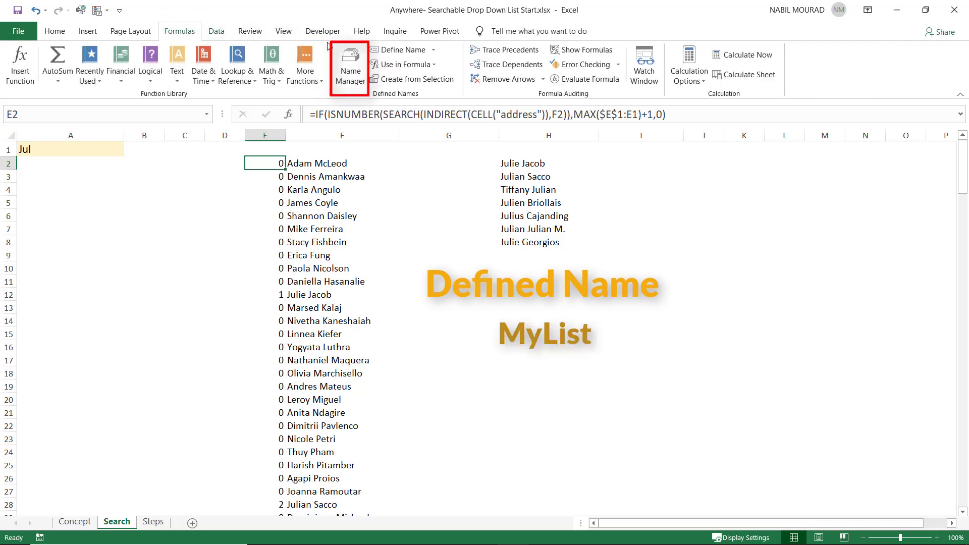
pyautogui.click(348, 70)
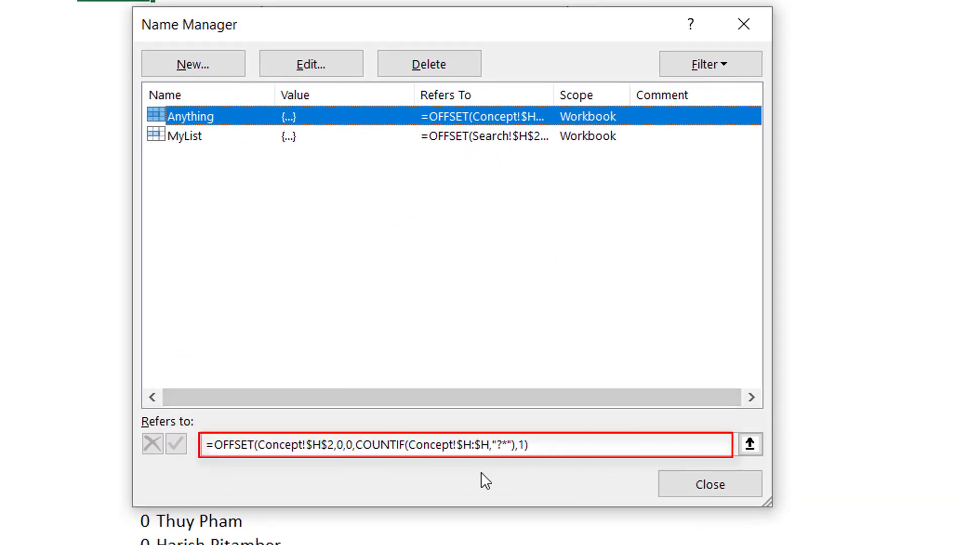
pyautogui.click(709, 483)
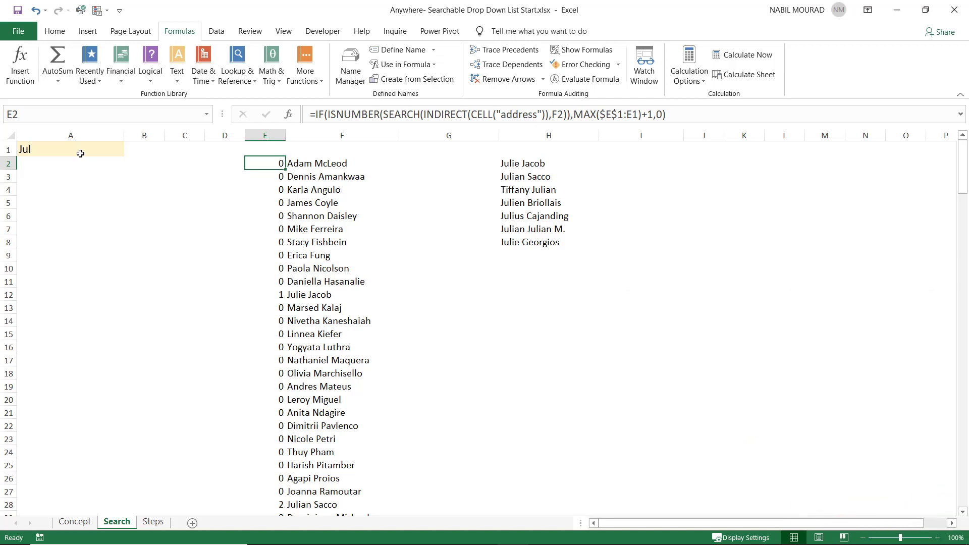
pyautogui.hotkey('ctrl', 'shift', 'Down')
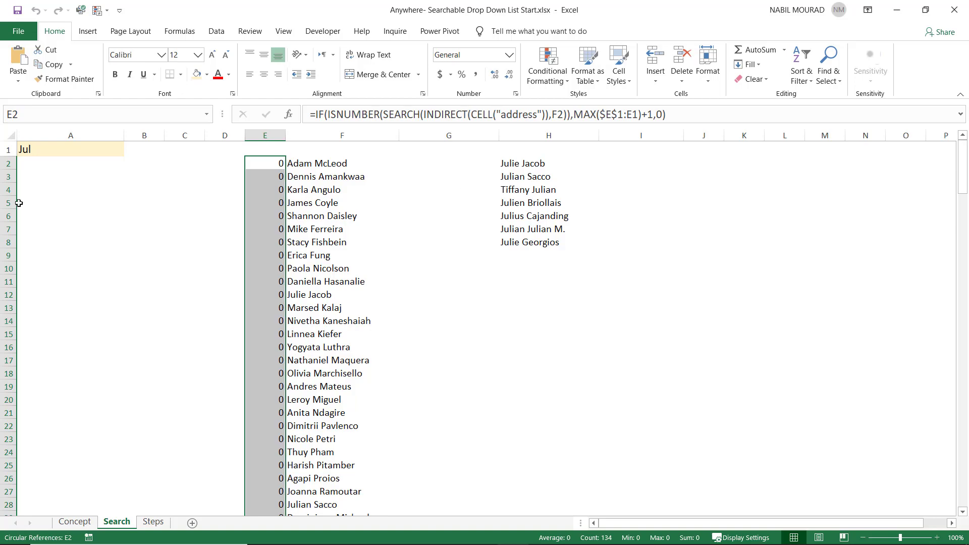
# - Select A4:A23 and set its data validation to allow a List
pyautogui.moveTo(59, 189); pyautogui.dragTo(35, 439)
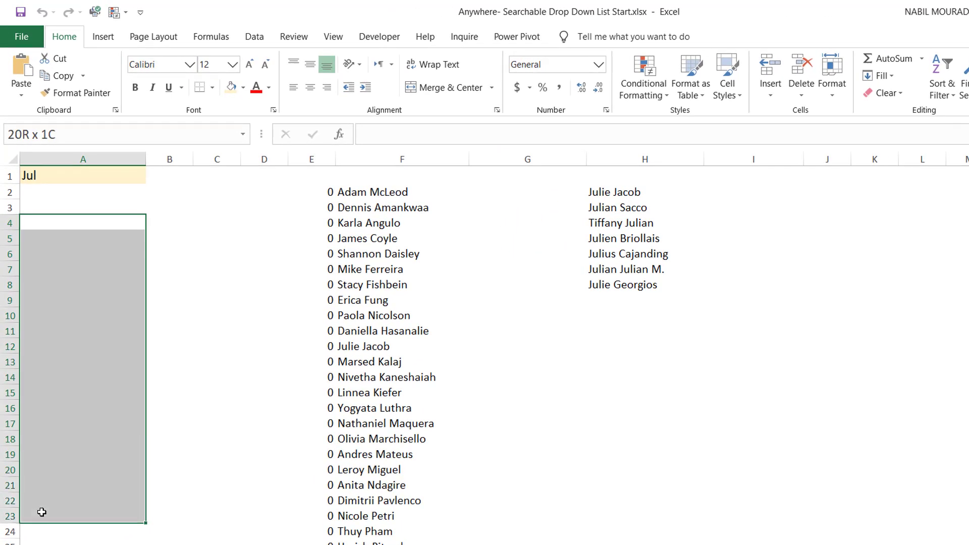
pyautogui.moveTo(42, 512); pyautogui.dragTo(42, 512)
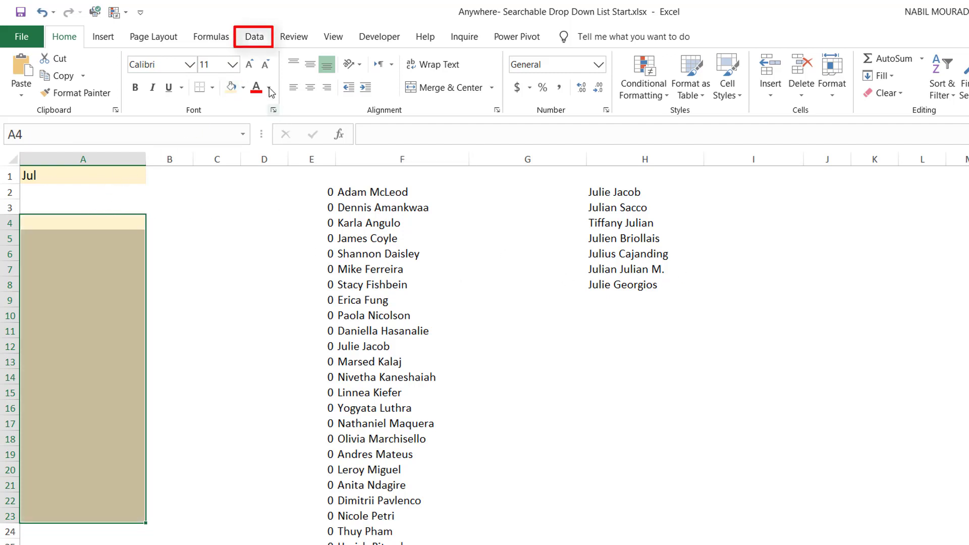
pyautogui.click(260, 40)
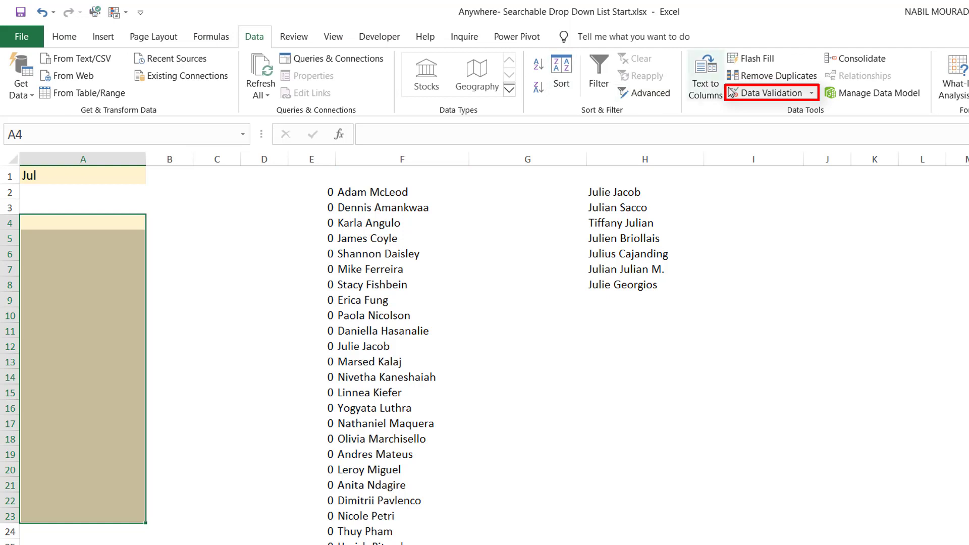
pyautogui.click(755, 94)
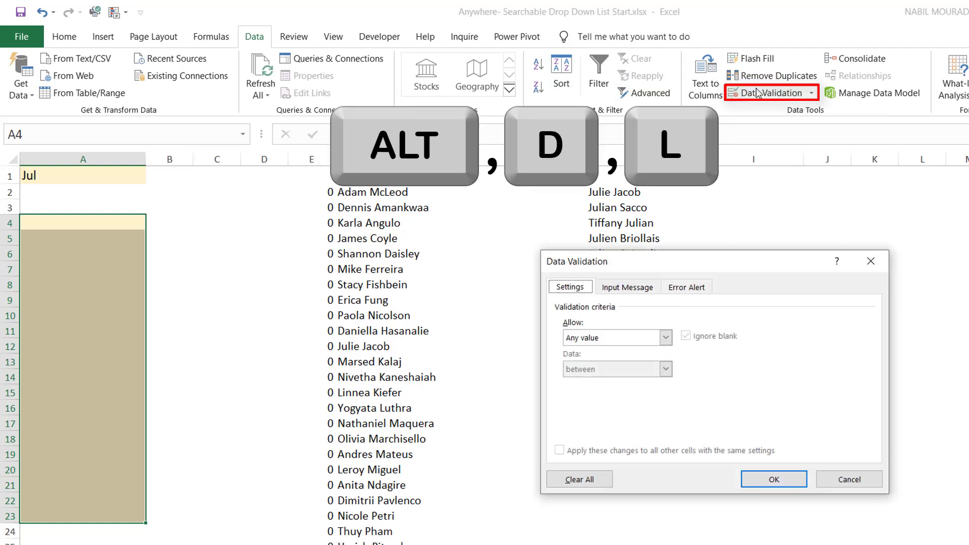
pyautogui.moveTo(716, 266); pyautogui.dragTo(527, 258)
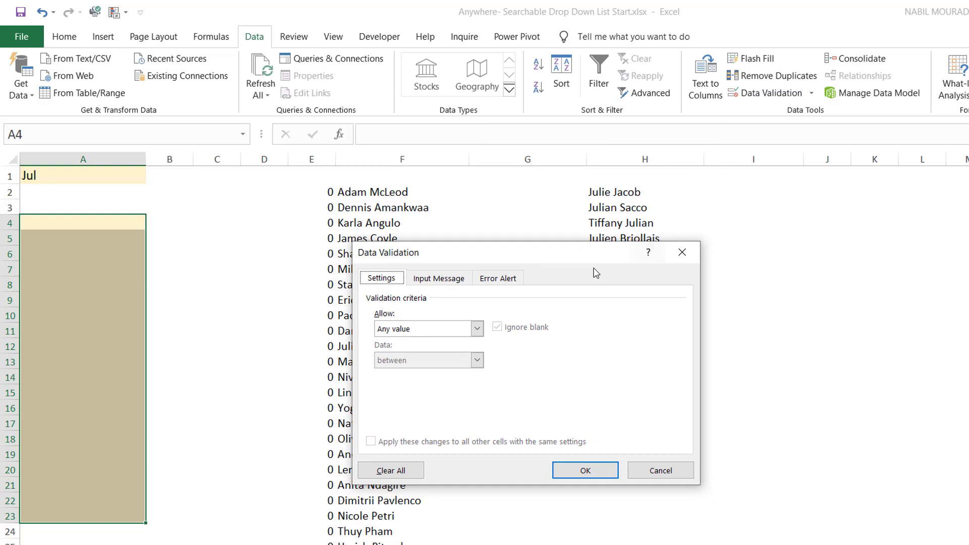
pyautogui.click(477, 330)
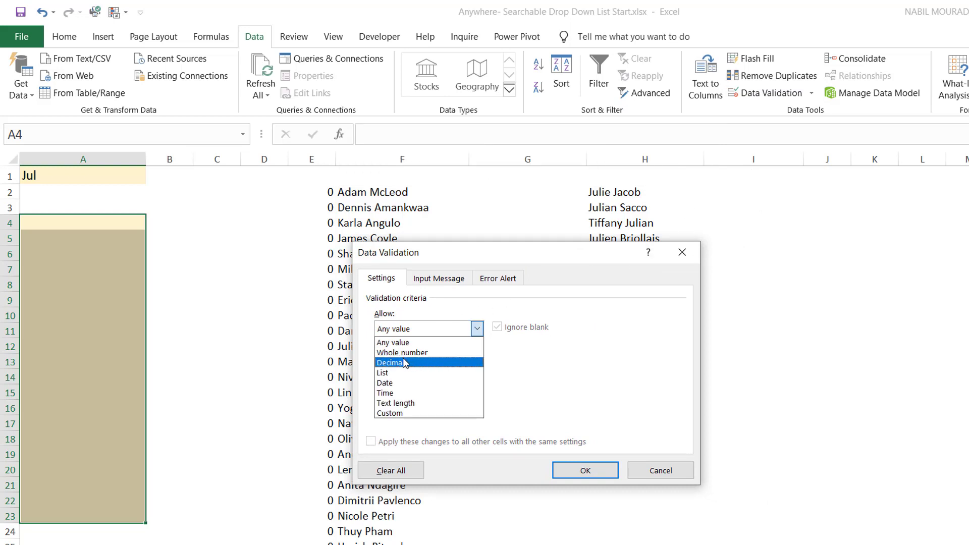
pyautogui.click(399, 374)
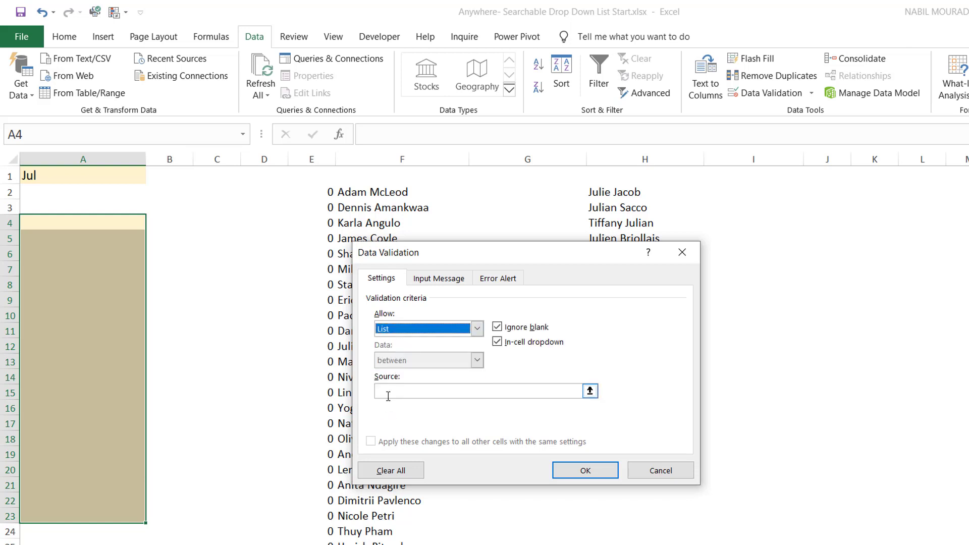
# - Use the named range =MyList as the list source and apply the validation
pyautogui.click(388, 394)
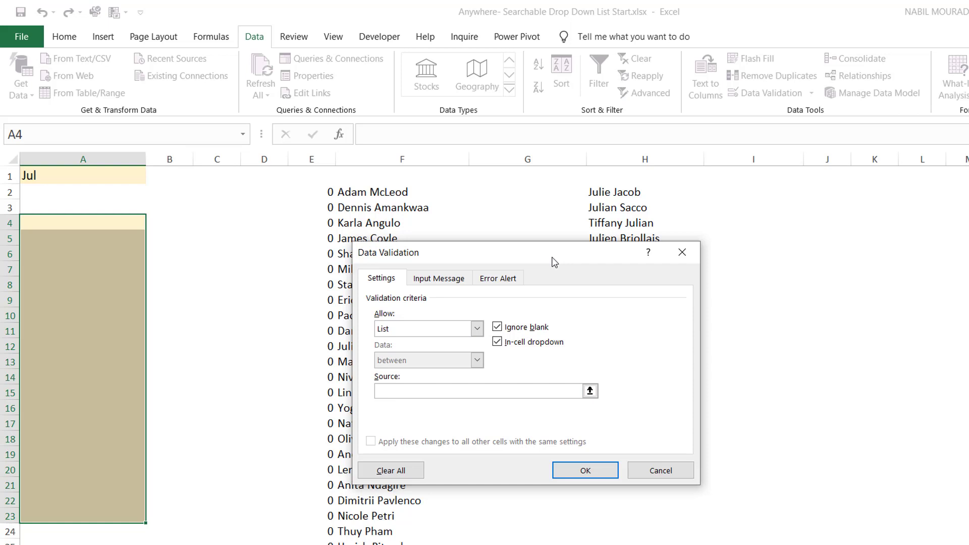
pyautogui.press('F3')
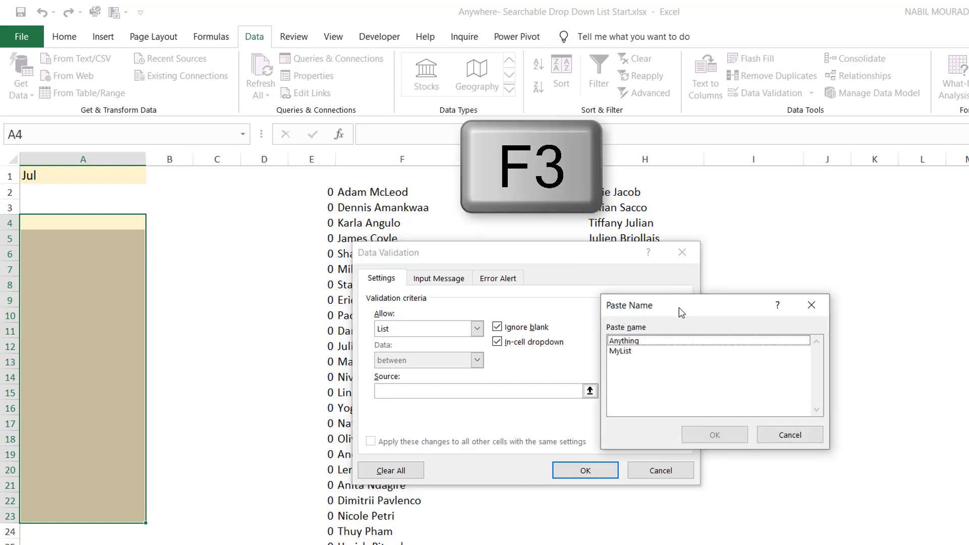
pyautogui.moveTo(679, 307); pyautogui.dragTo(541, 307)
pyautogui.click(485, 352)
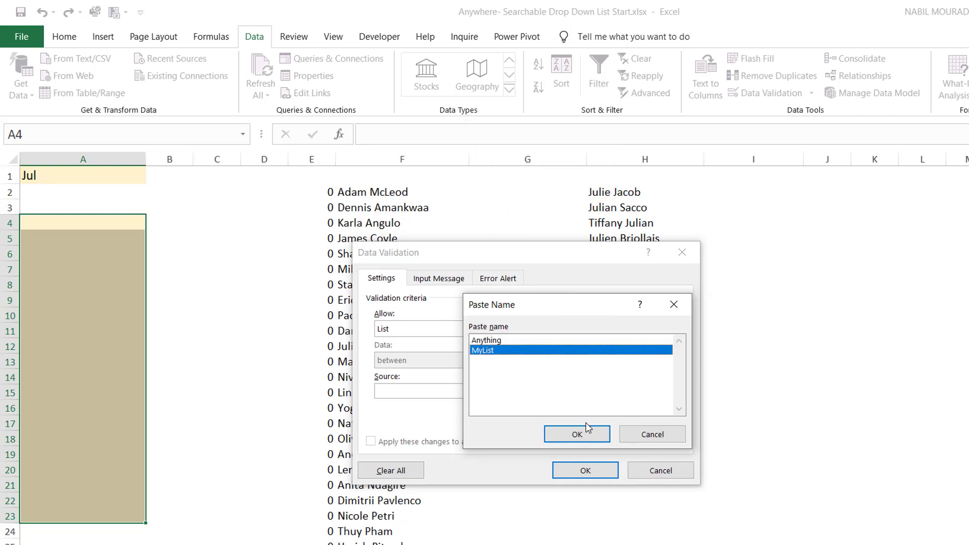
pyautogui.click(589, 430)
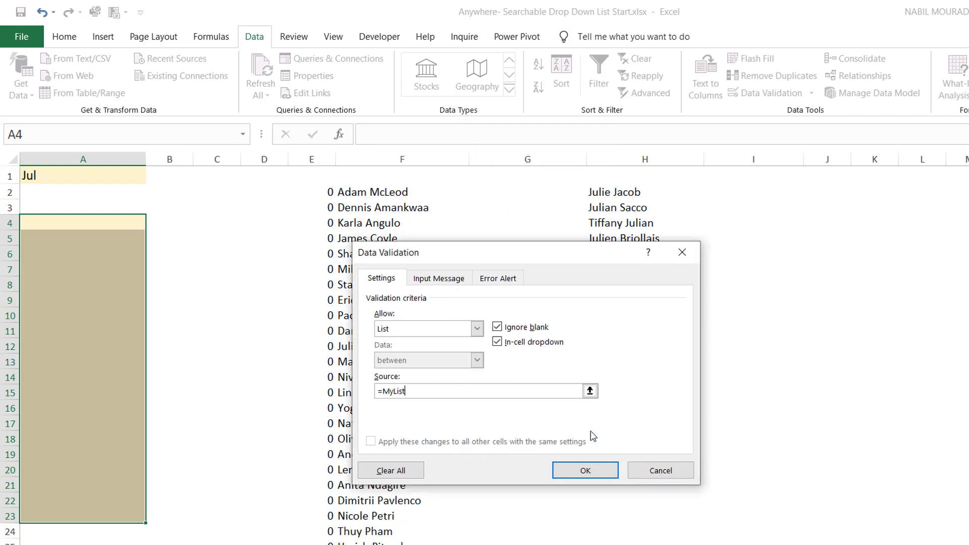
pyautogui.click(598, 468)
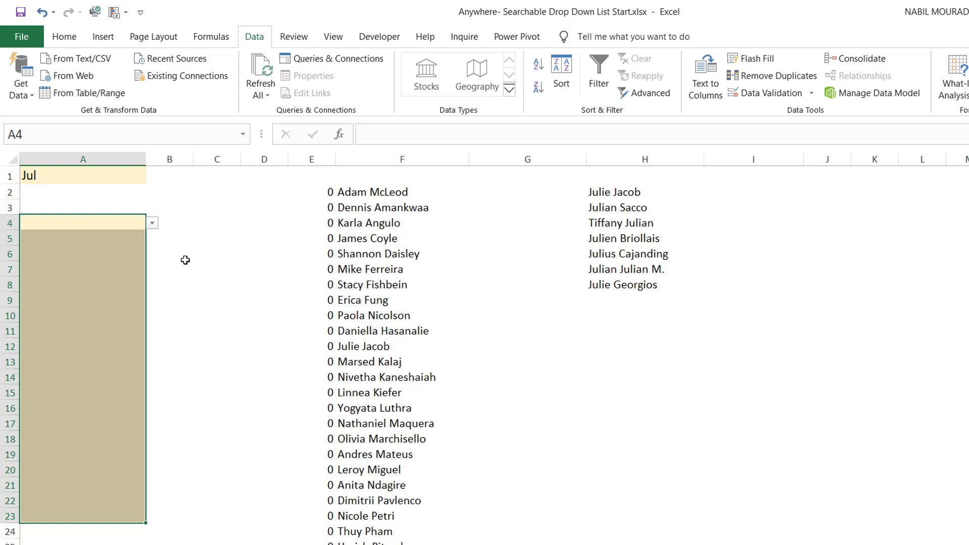
# - Try entering Joh in A4 and cancel the rejected entry
pyautogui.click(83, 220)
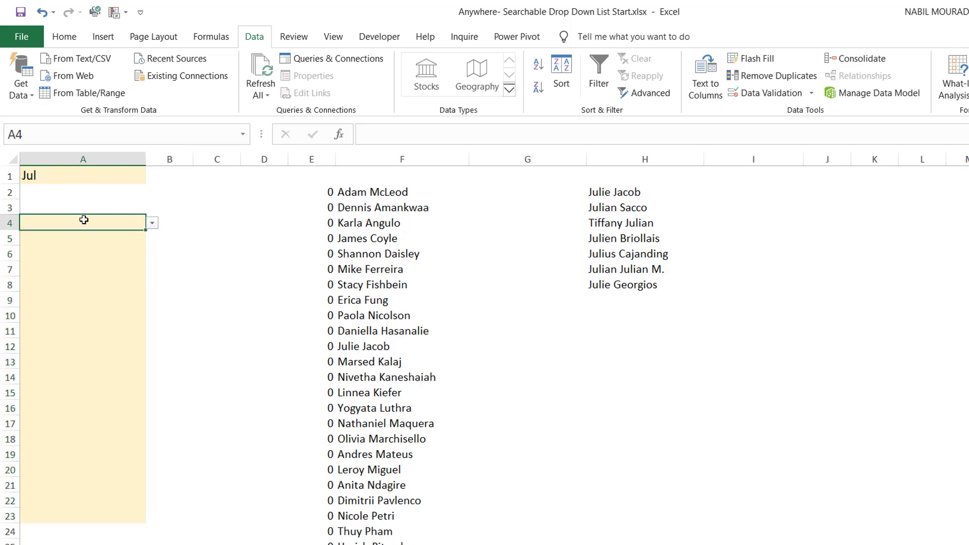
pyautogui.write('Joh')
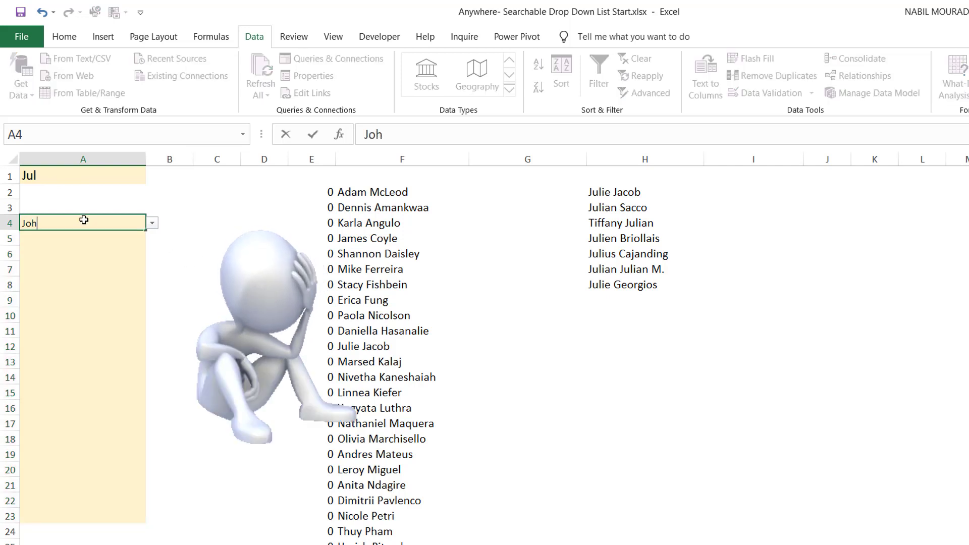
pyautogui.press('Return')
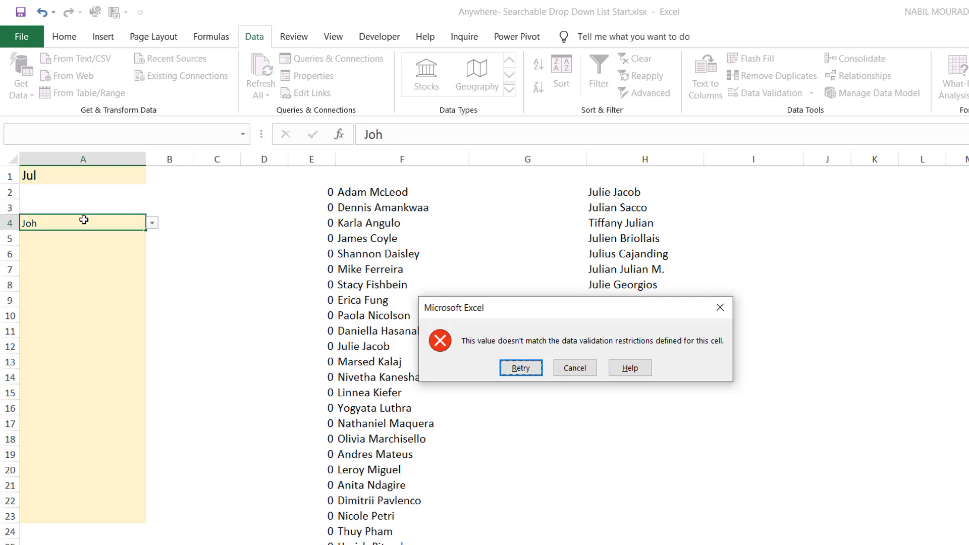
pyautogui.click(580, 364)
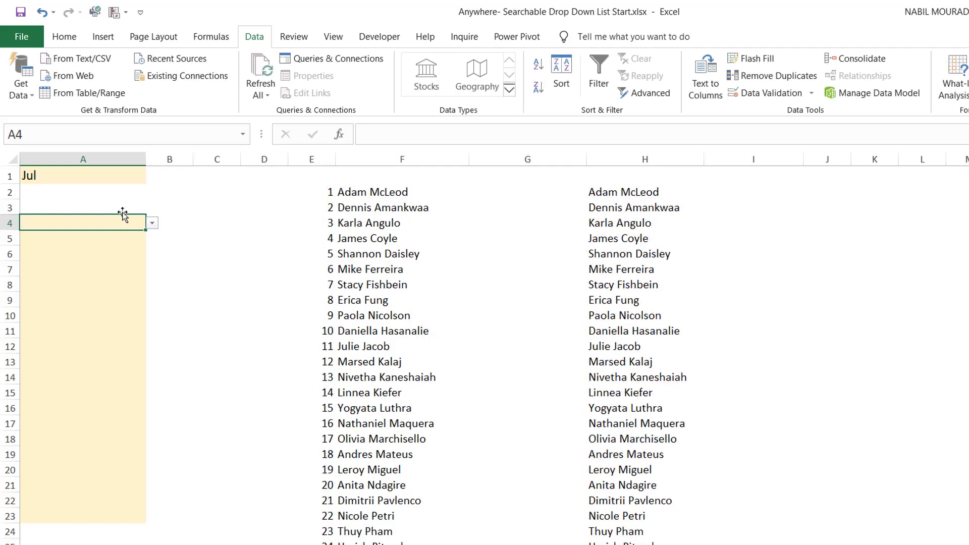
# - Uncheck Show error alert in the A4:A23 data validation settings
pyautogui.moveTo(116, 221); pyautogui.dragTo(113, 516)
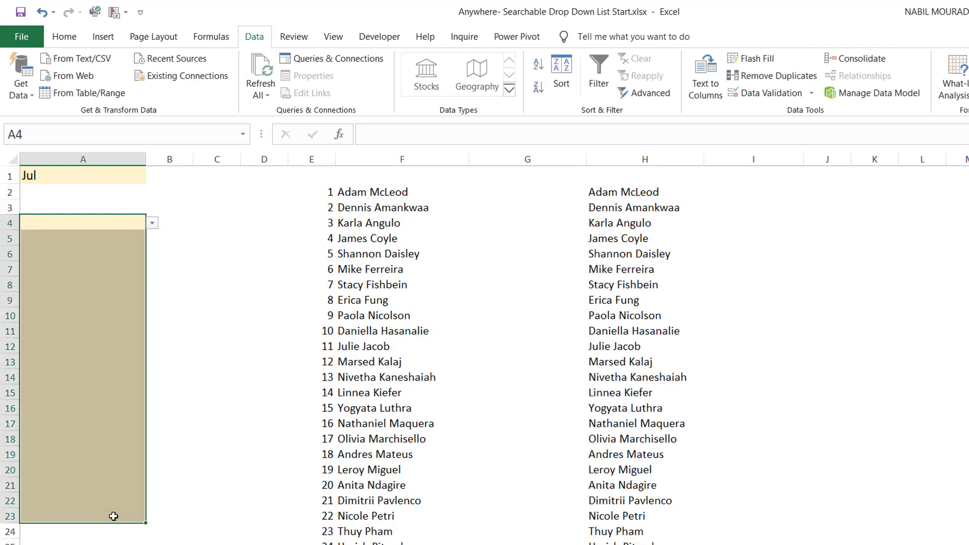
pyautogui.hotkey('alt', 'd')
pyautogui.press('l')
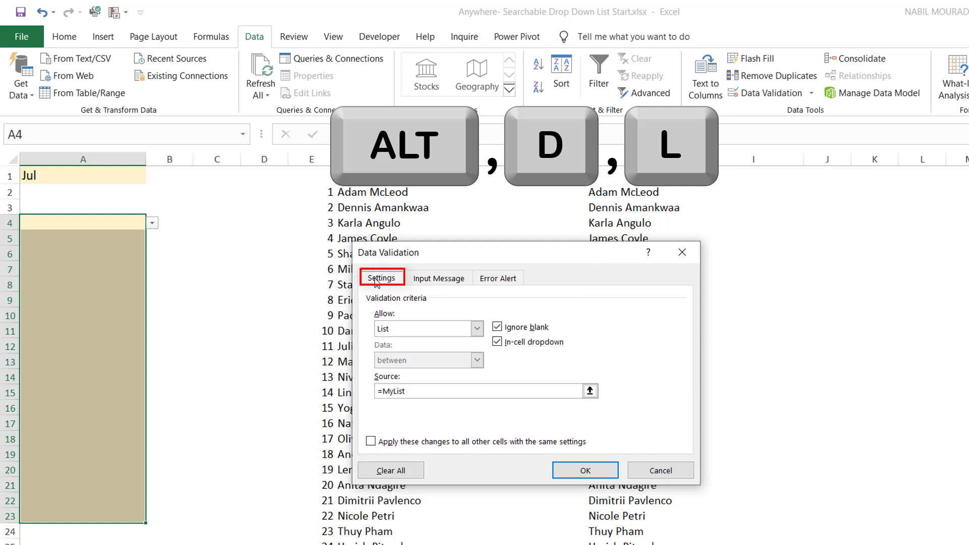
pyautogui.click(495, 279)
pyautogui.click(371, 299)
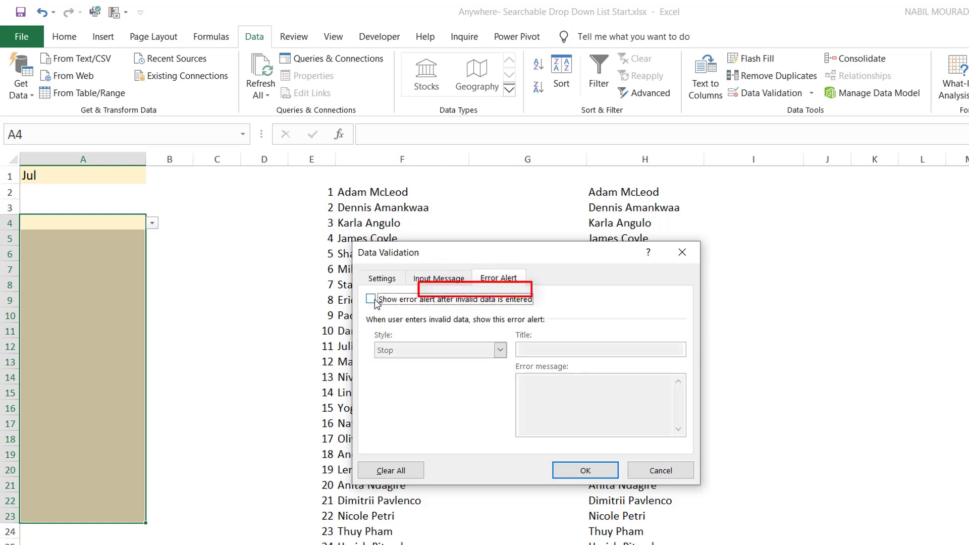
pyautogui.click(562, 471)
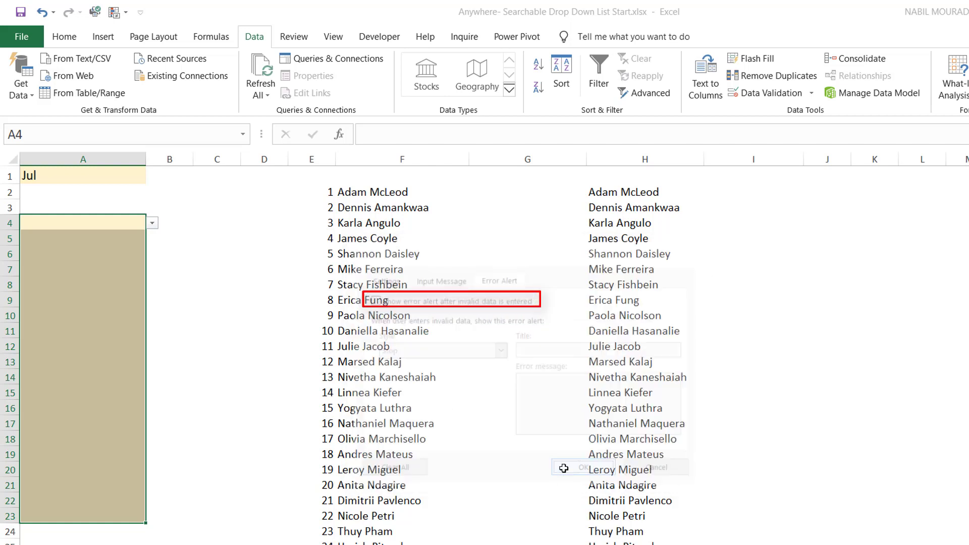
# - Enter Jul in A4 and view its drop-down of matching names
pyautogui.click(108, 222)
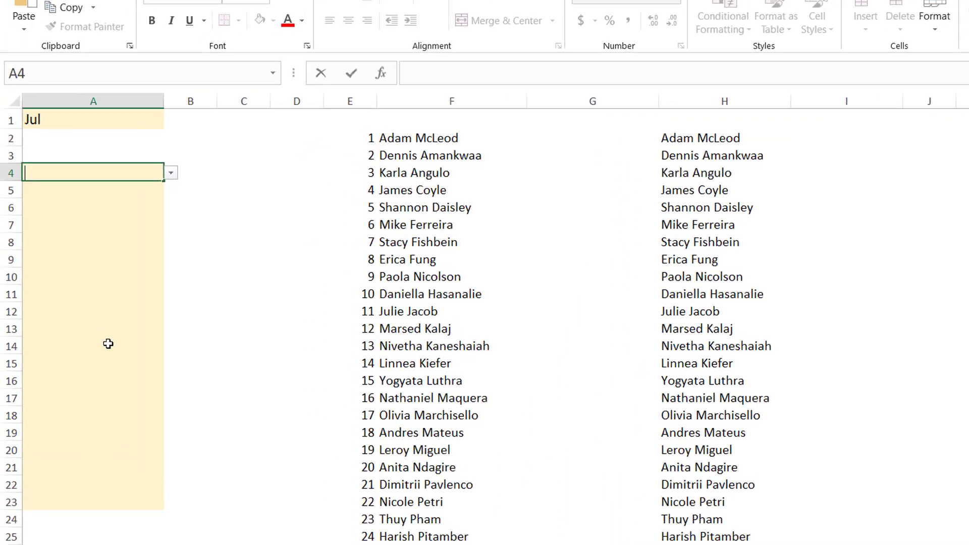
pyautogui.write('Jul')
pyautogui.hotkey('ctrl', 'Return')
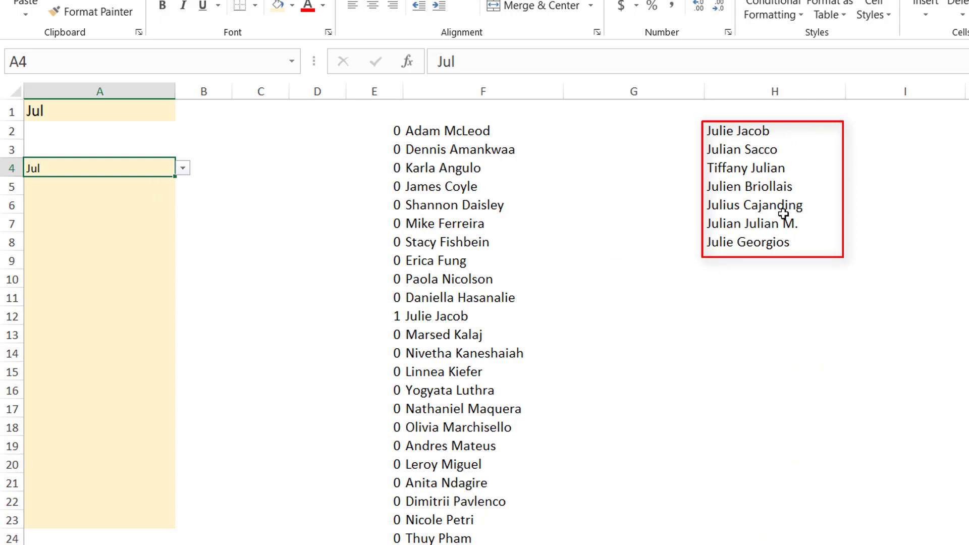
pyautogui.click(182, 170)
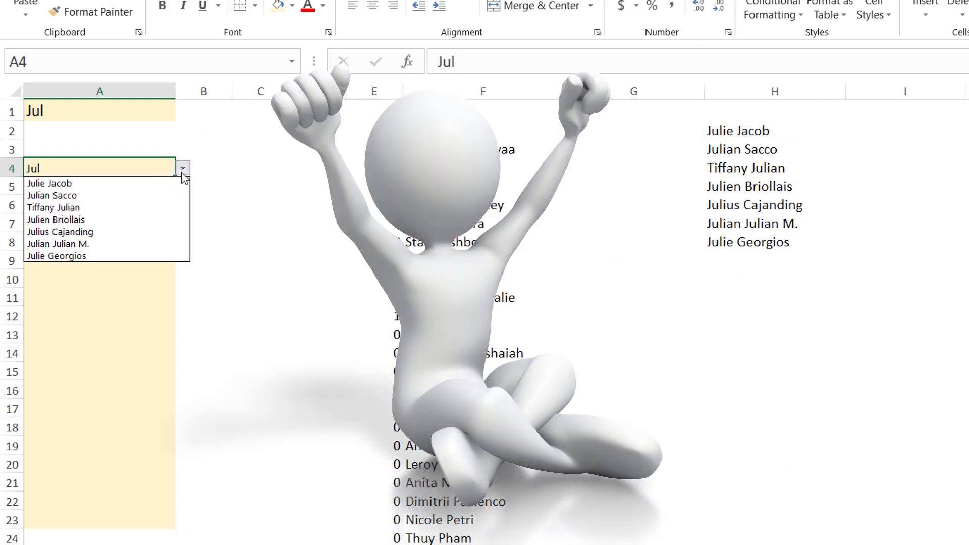
pyautogui.click(181, 172)
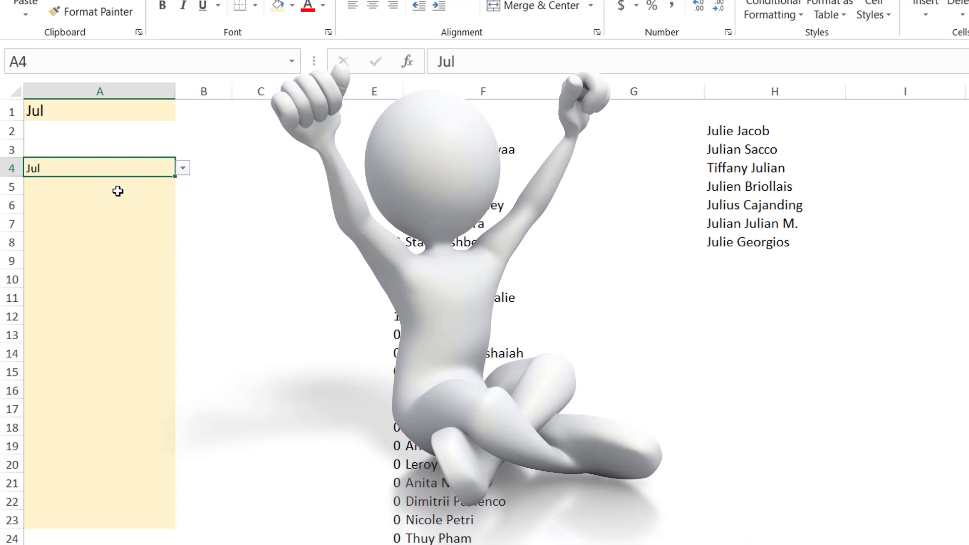
# - Enter Mic in A8 and view its drop-down of three matching names
pyautogui.click(59, 235)
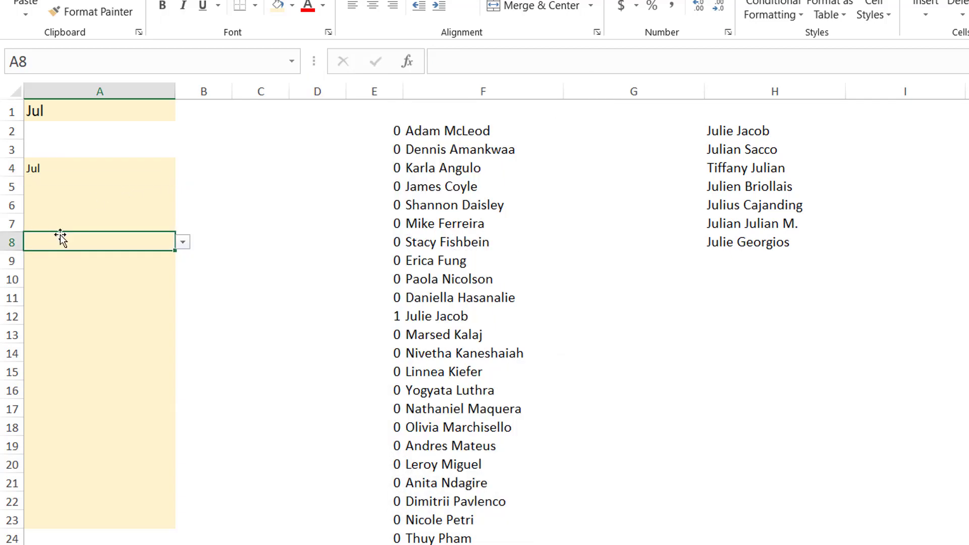
pyautogui.doubleClick(60, 235)
pyautogui.write('Mi')
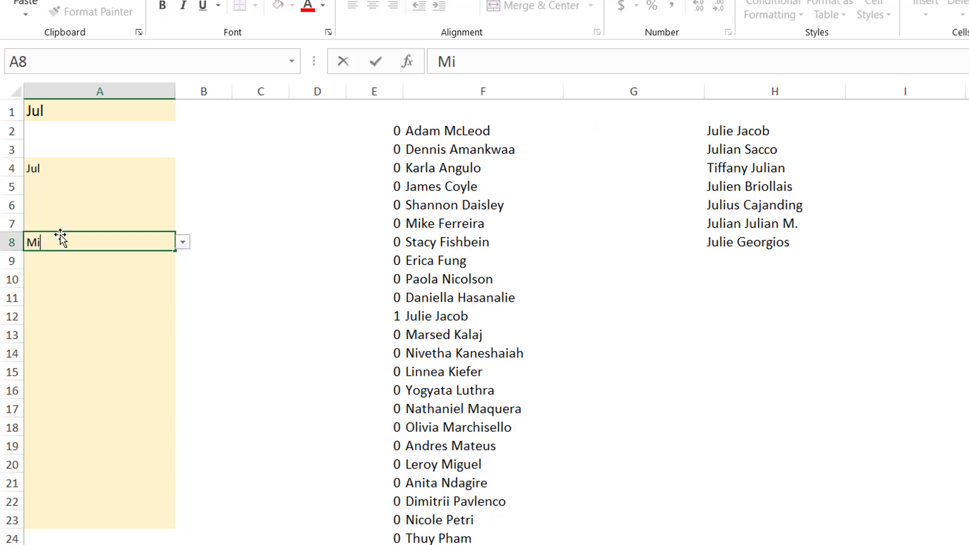
pyautogui.write('c')
pyautogui.hotkey('ctrl', 'Return')
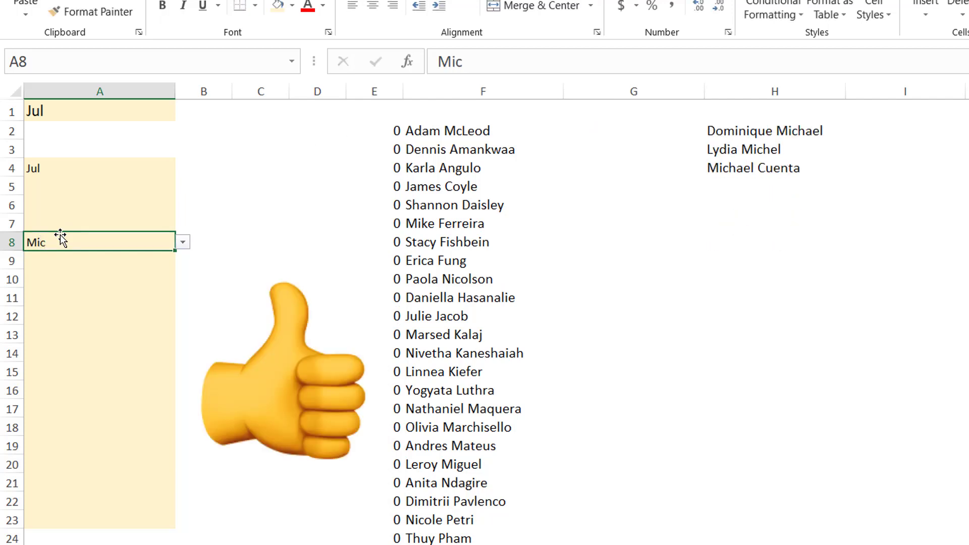
pyautogui.click(185, 246)
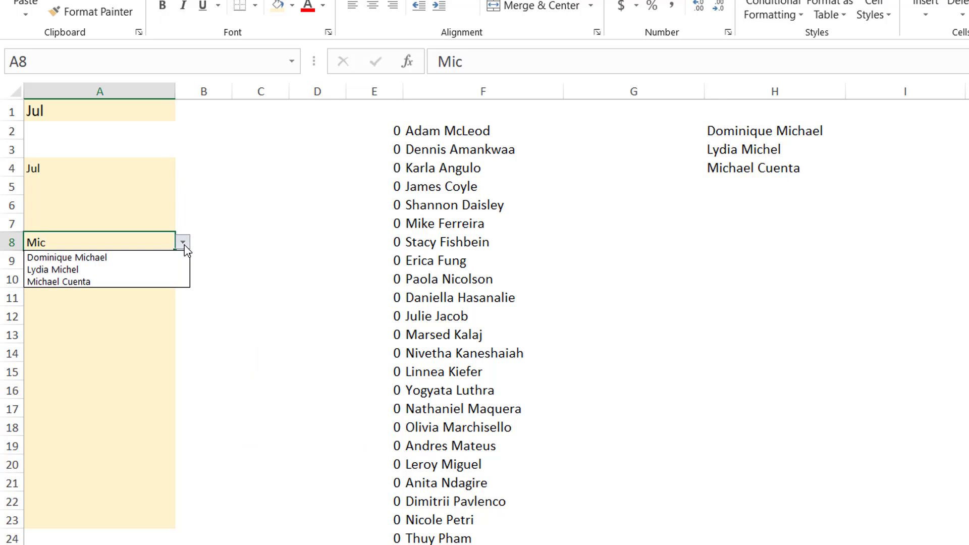
pyautogui.click(185, 245)
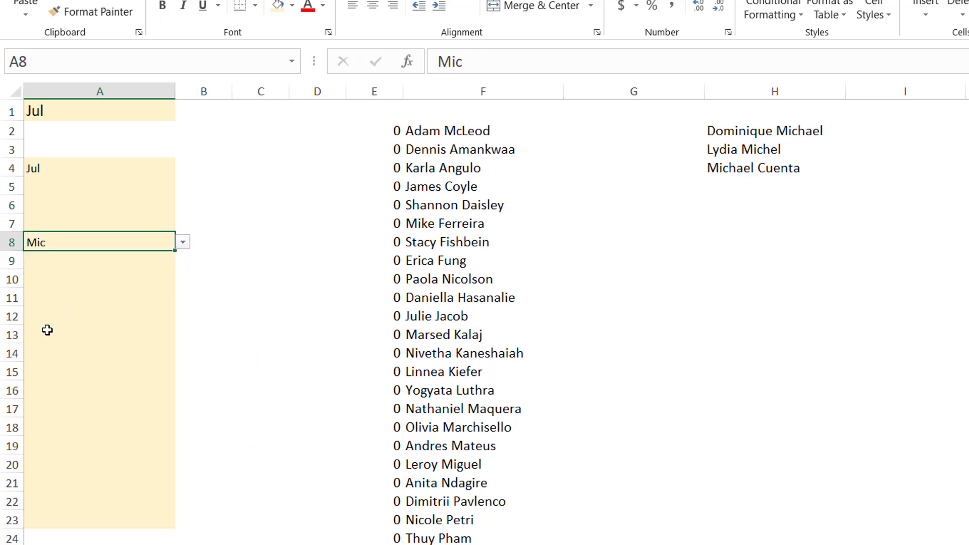